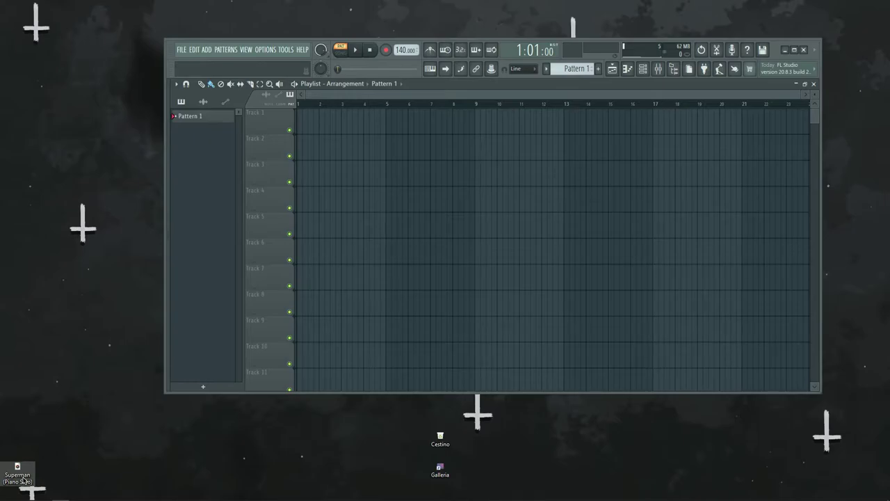
Step: Import Superman (Piano Solo) from the desktop, maximize the program window and place the audio at the start of Track 1
left_click_drag(24, 480, 205, 116)
left_click(794, 49)
left_click_drag(55, 75, 149, 81)
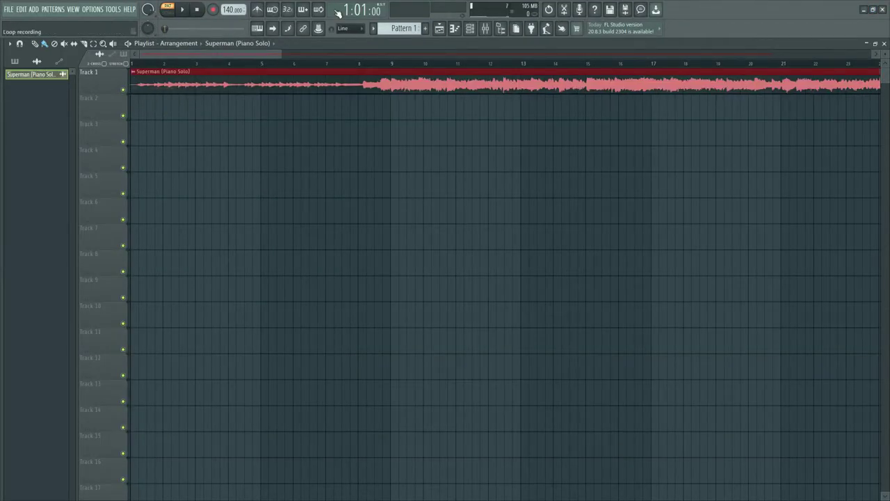
left_click_drag(281, 53, 835, 49)
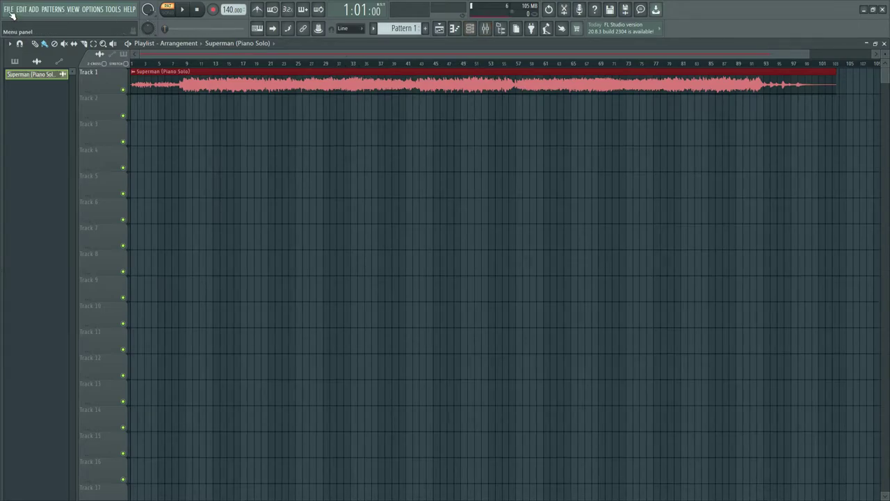
Step: Show the mixer and position its window below the Superman (Piano Solo) clip
left_click(487, 32)
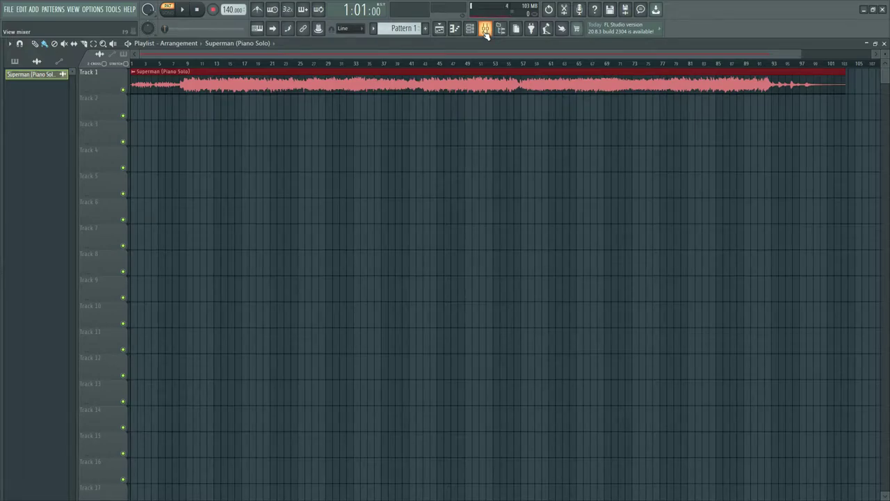
left_click(486, 32)
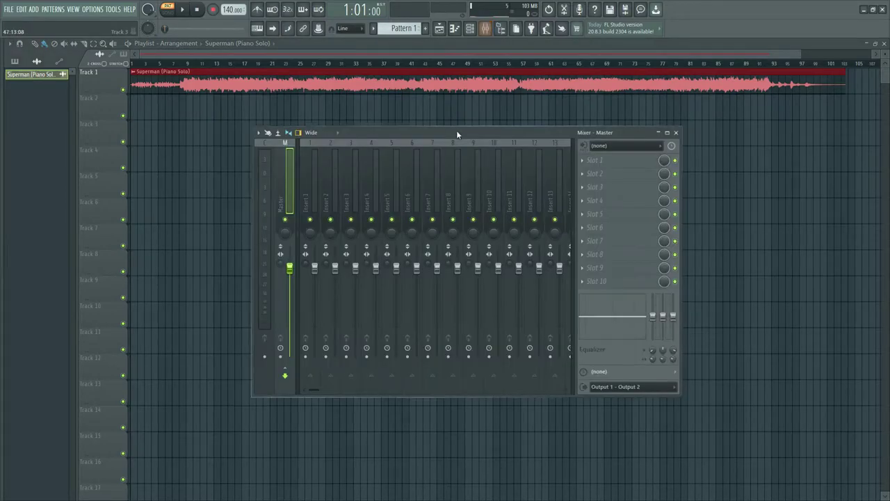
left_click_drag(457, 129, 437, 103)
left_click_drag(590, 106, 756, 164)
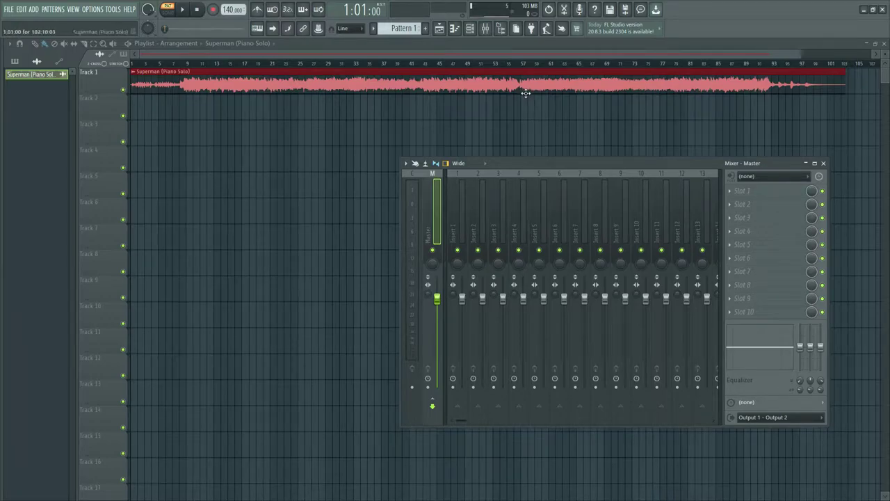
Step: Route the Superman (Piano Solo) clip to mixer track 2 and arrange its settings window beside the mixer
double_click(365, 81)
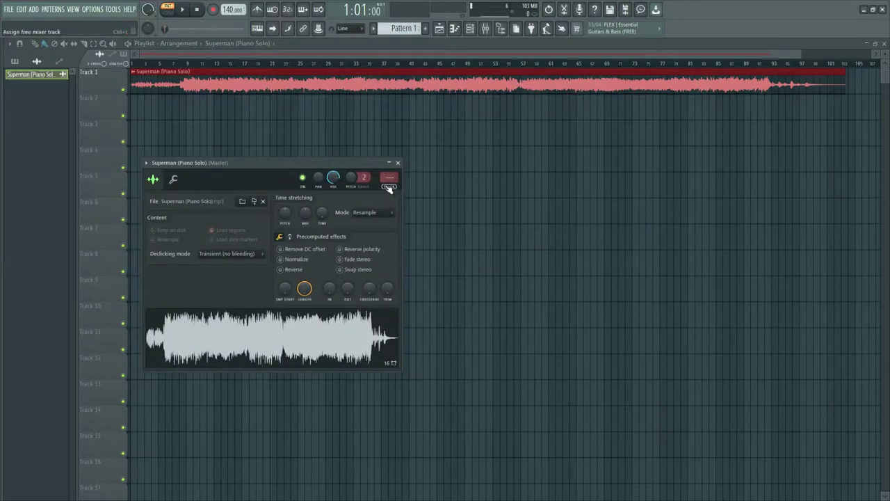
scroll(397, 177, "up", 1)
scroll(395, 177, "up", 1)
left_click(394, 182)
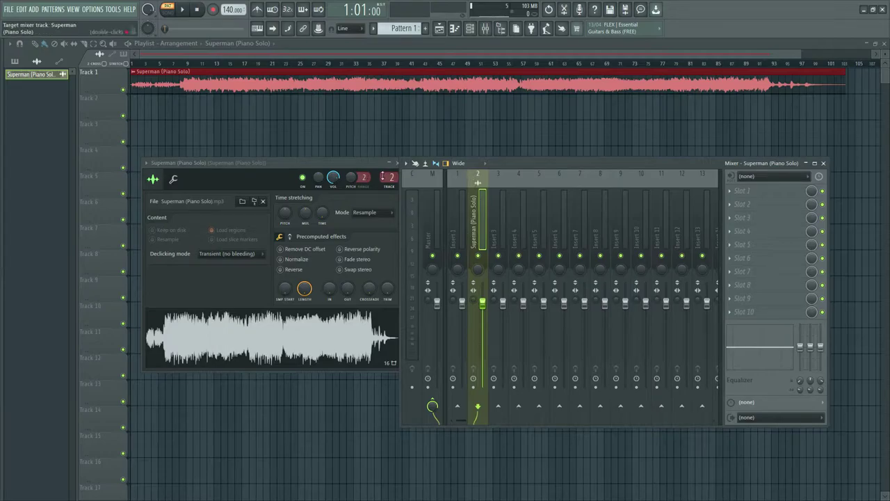
left_click_drag(367, 164, 332, 153)
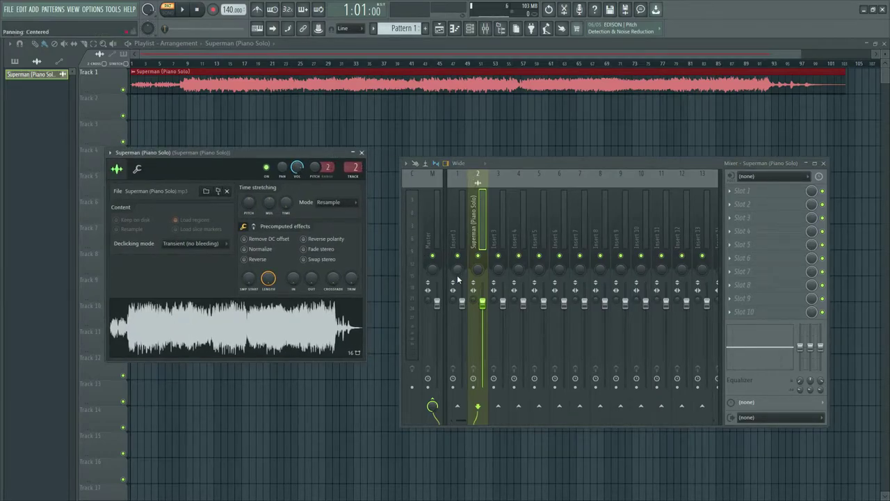
left_click_drag(502, 162, 481, 128)
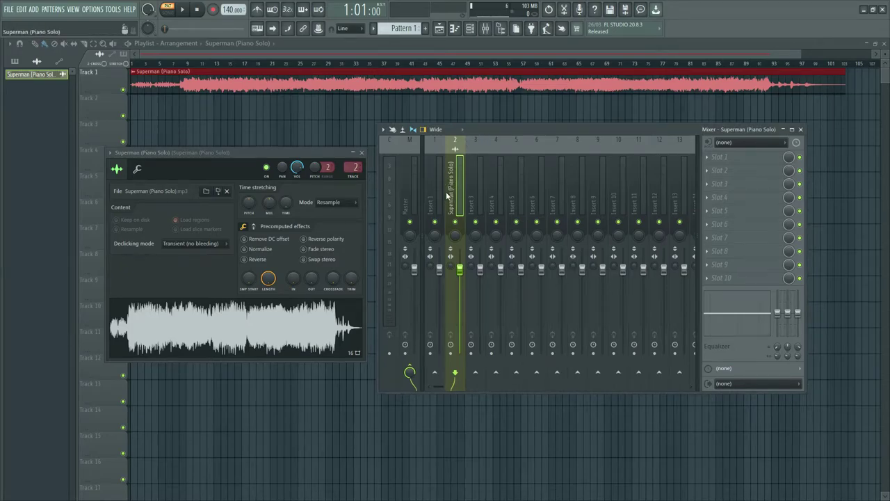
left_click_drag(685, 129, 626, 143)
left_click_drag(283, 152, 218, 133)
left_click_drag(510, 147, 494, 138)
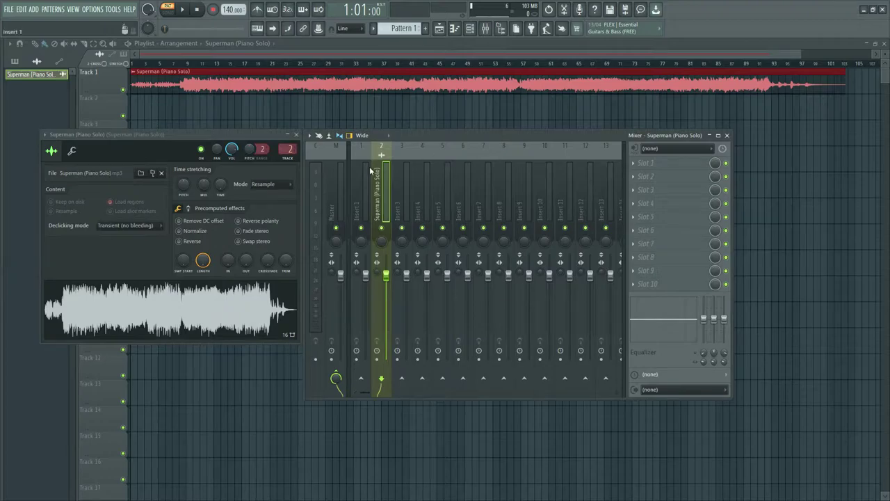
Step: Load Fruity Reeverb 2 into the first effect slot of the Superman (Piano Solo) mixer track and close the plugin window
left_click(653, 167)
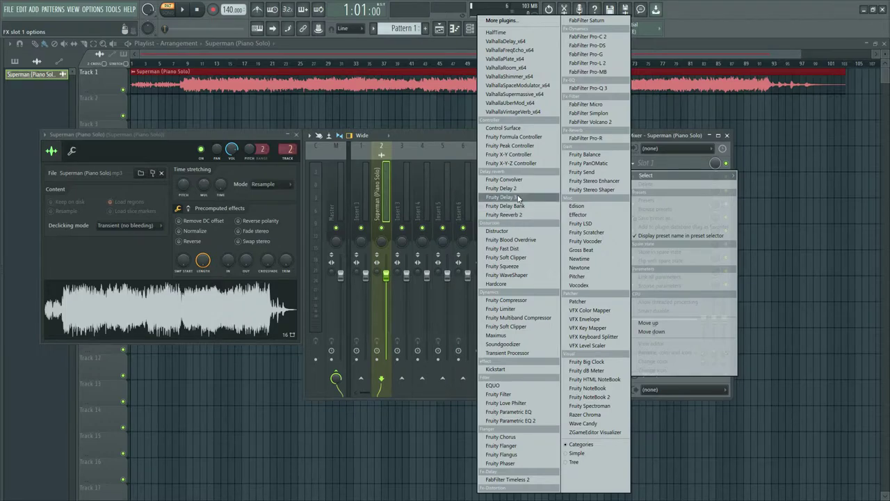
left_click(517, 216)
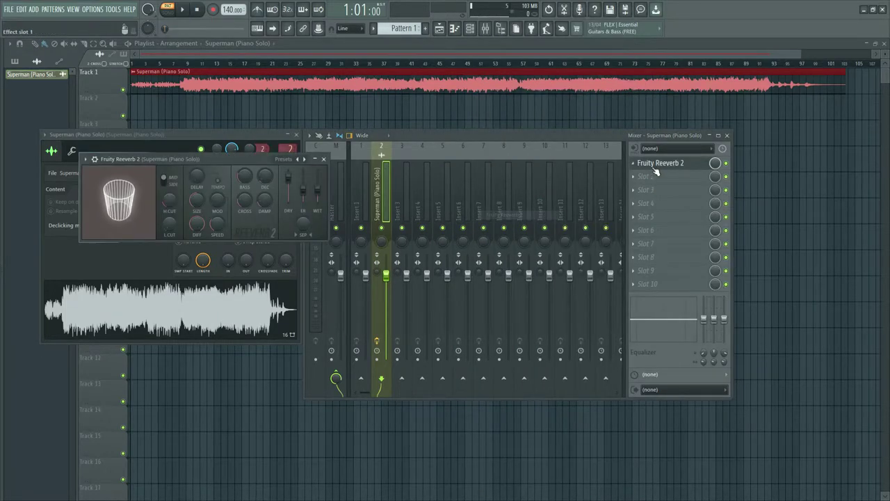
left_click_drag(608, 167, 542, 210)
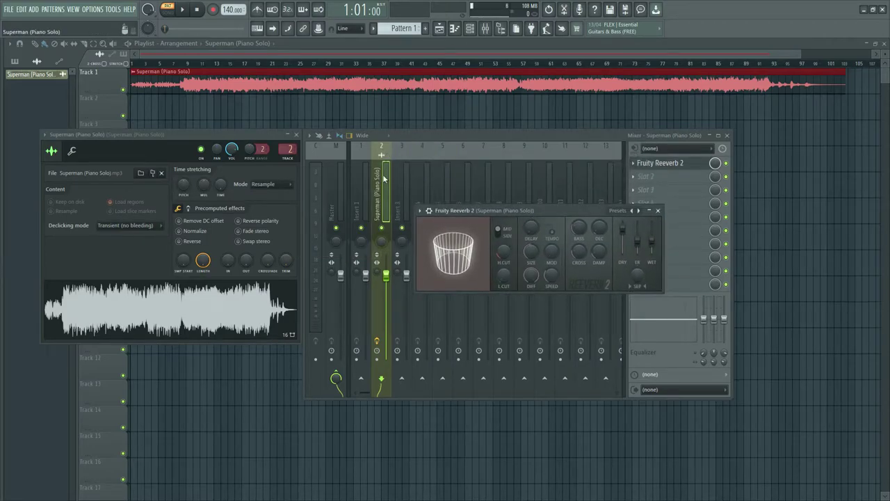
left_click_drag(589, 212, 629, 232)
left_click(629, 219)
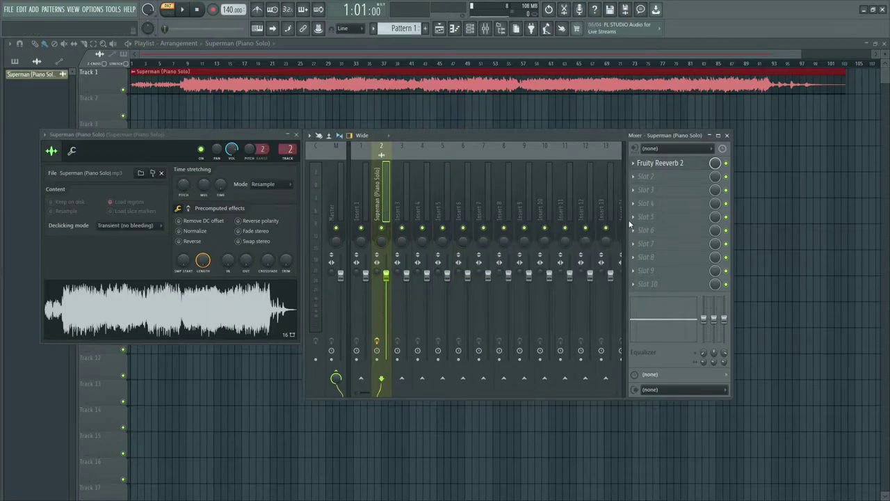
Step: Preview the arrangement in song mode and lower the mix level of Fruity Reeverb 2
left_click(169, 14)
key("space")
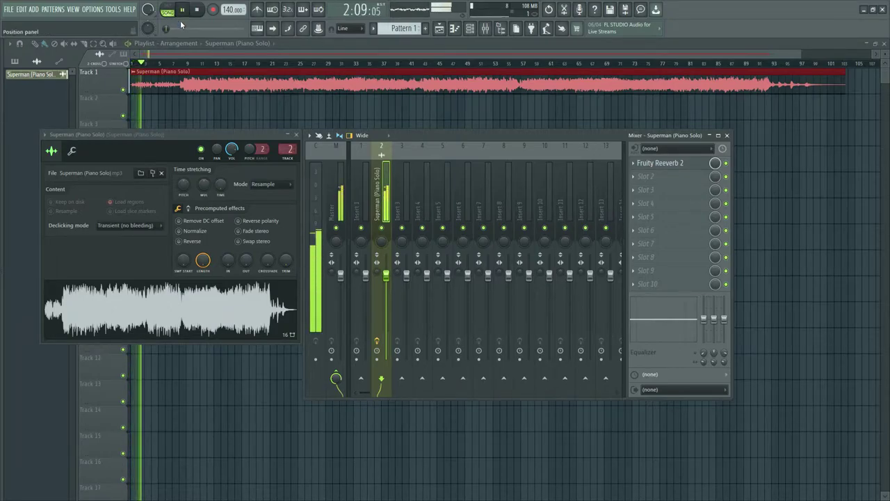
key("space")
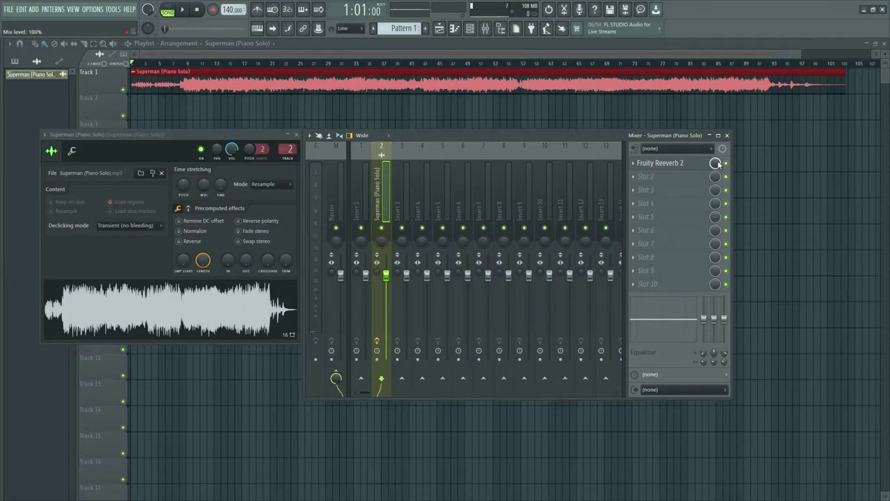
left_click_drag(715, 164, 715, 172)
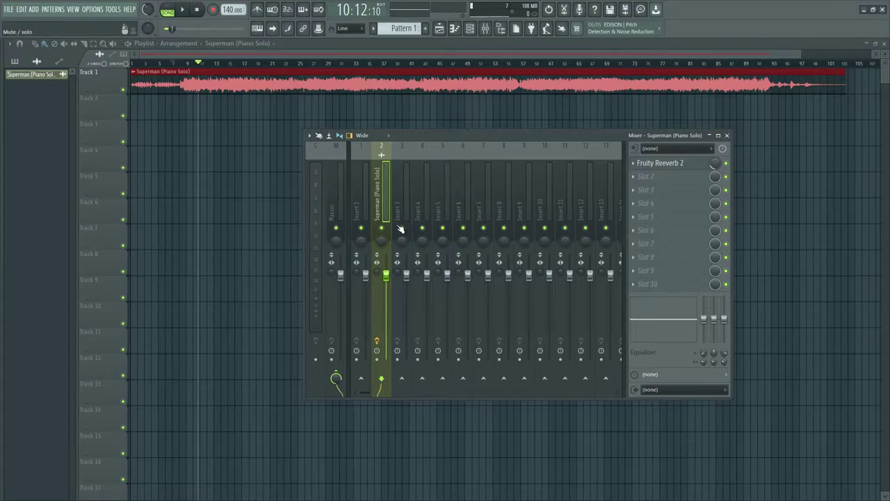
Step: Create a send from the Superman (Piano Solo) mixer track to Insert 3
left_click(645, 181)
left_click(647, 136)
left_click(405, 198)
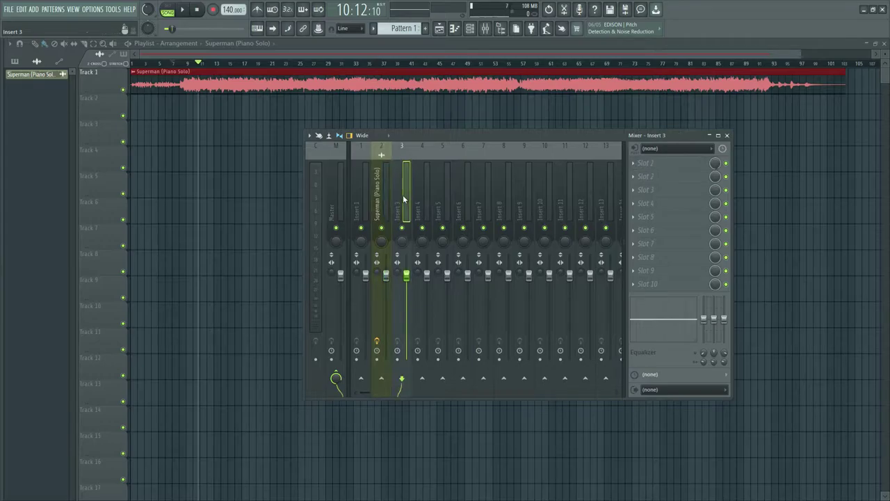
left_click(389, 208)
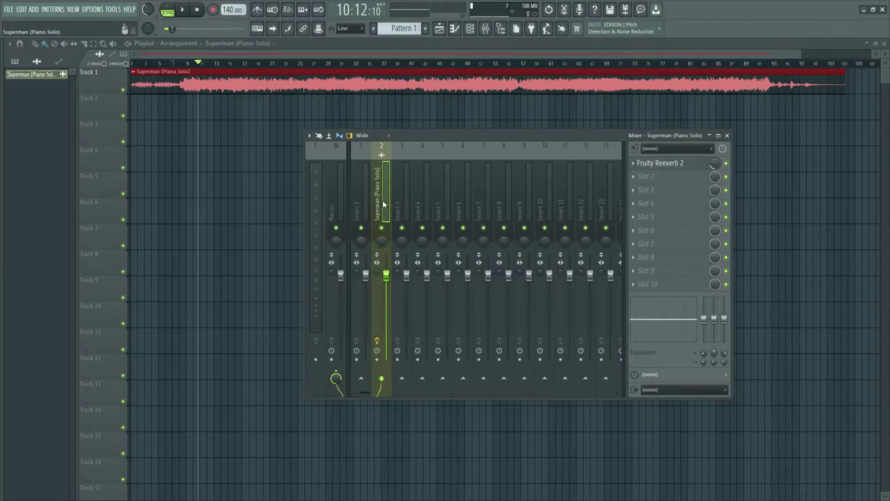
left_click(402, 380)
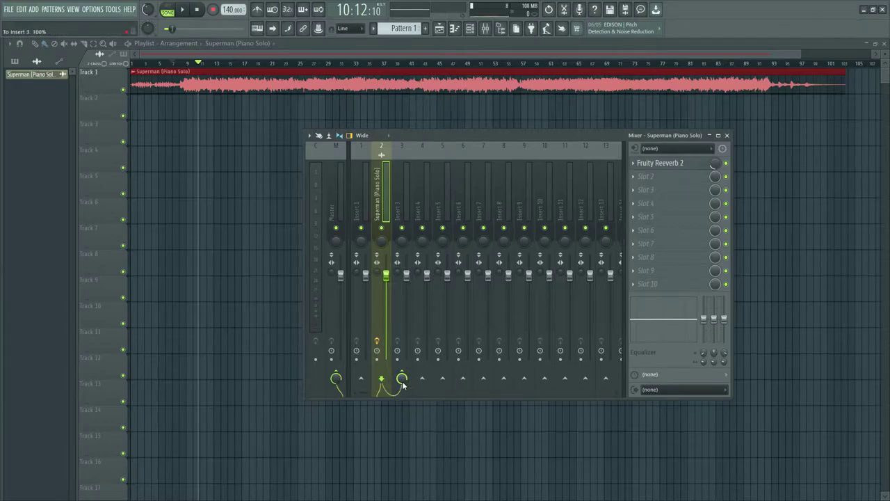
Step: Load Fruity Delay 3 into the first effect slot of Insert 3 and close the plugin window
left_click(402, 206)
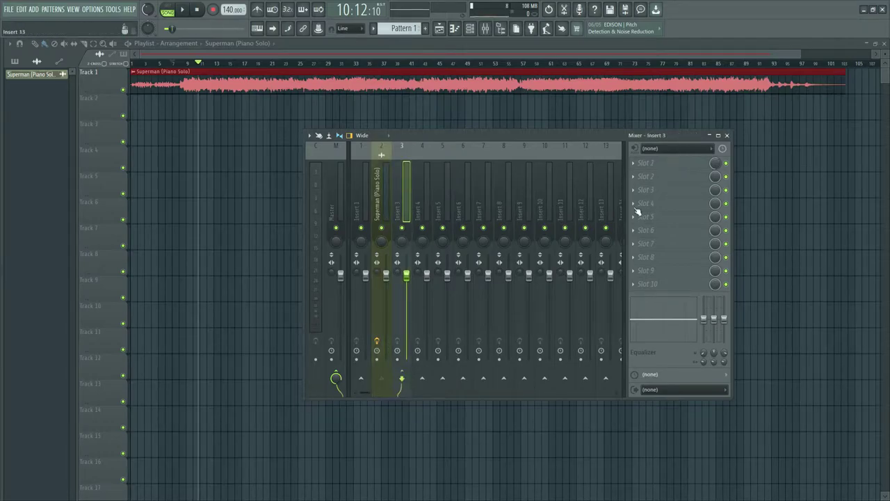
left_click(646, 163)
left_click(500, 197)
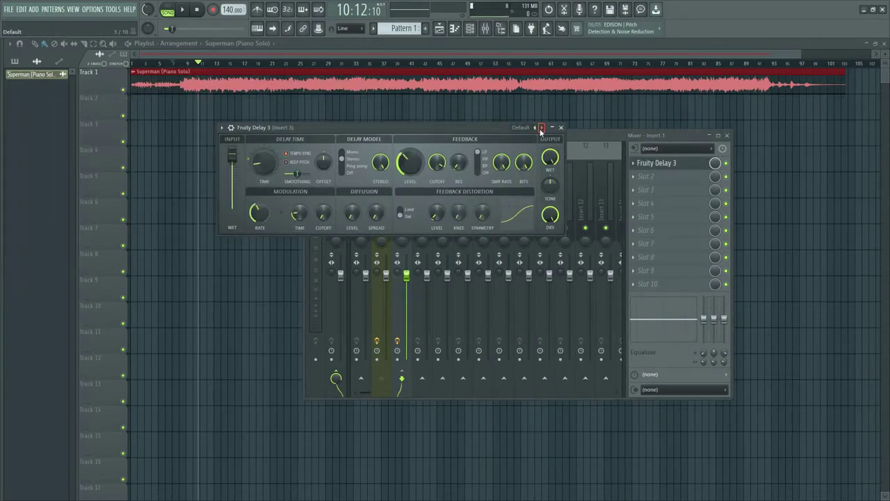
left_click(561, 128)
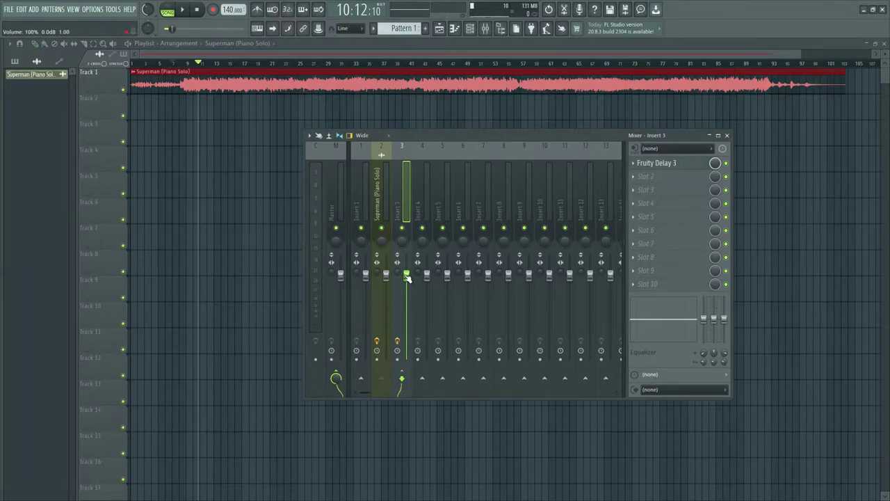
Step: Preview the song with the delay send, return to the beginning and lower the Insert 3 volume
key("space")
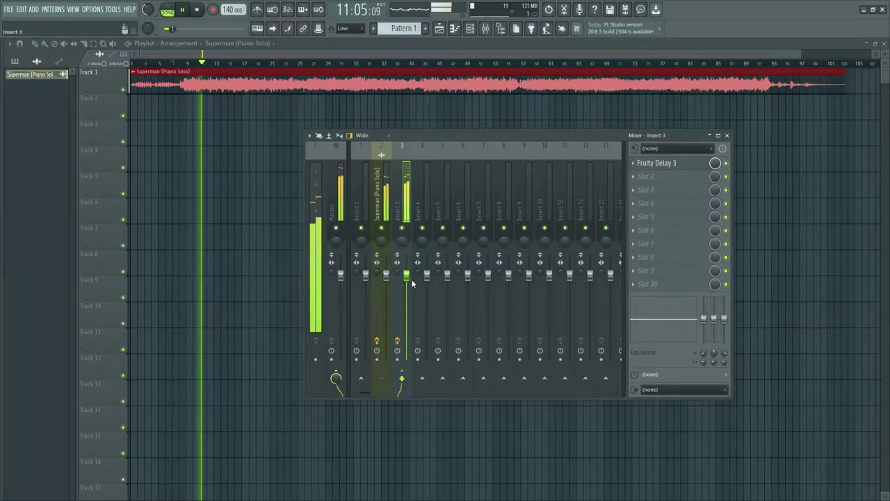
key("space")
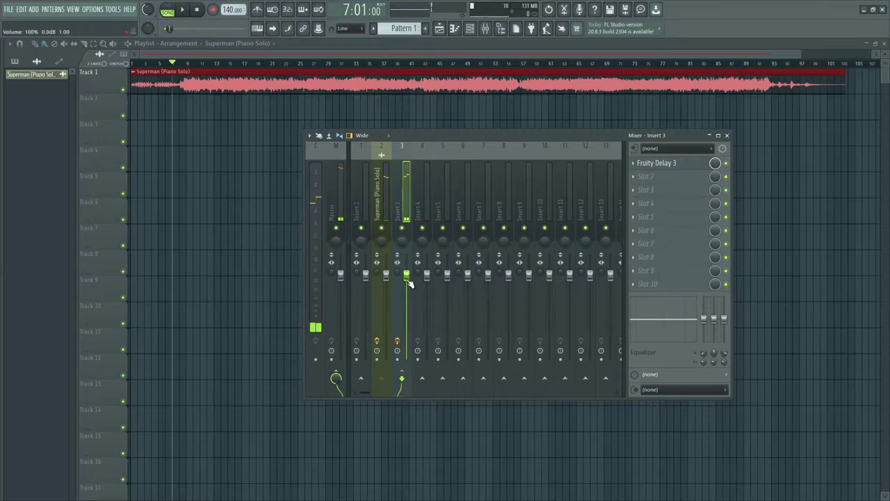
left_click(197, 11)
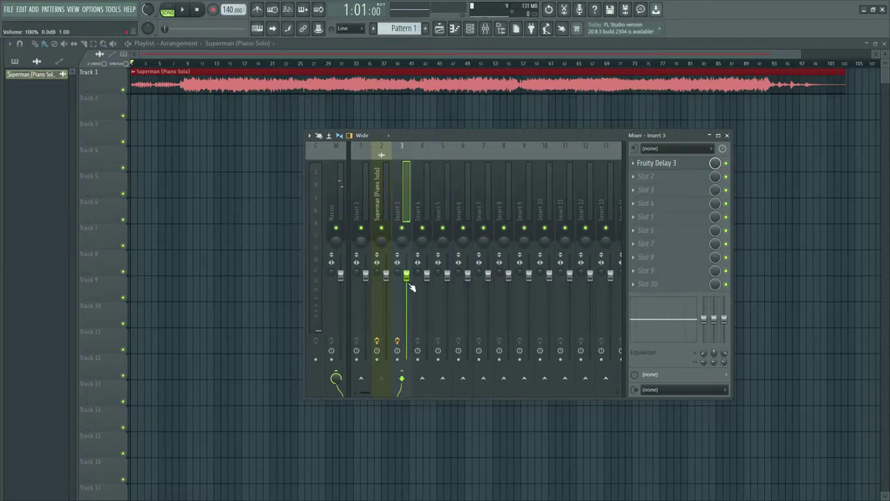
left_click_drag(407, 279, 407, 334)
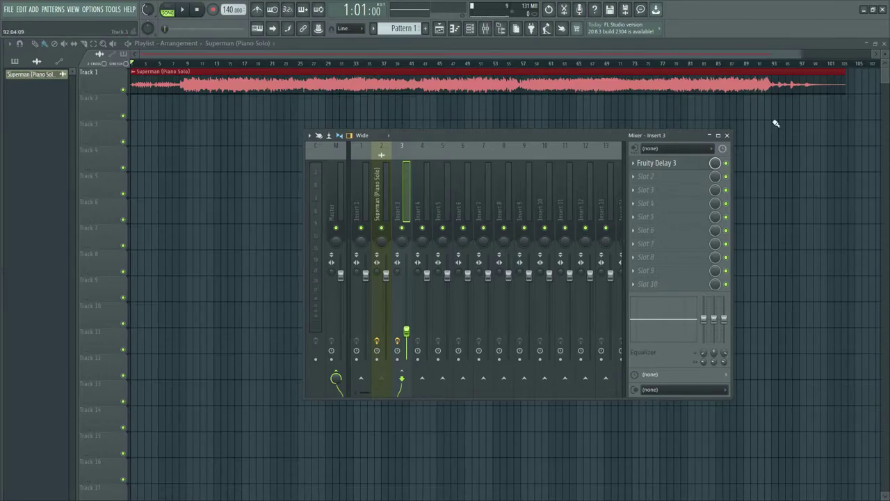
Step: Maximize the mixer, fine-tune the Insert 3 volume and check the balance with a short playback
left_click(718, 135)
mouse_move(106, 393)
left_mouse_down()
mouse_move(105, 361)
mouse_move(105, 417)
mouse_move(105, 395)
left_mouse_up()
mouse_move(105, 393)
left_mouse_down()
mouse_move(105, 369)
mouse_move(105, 386)
left_mouse_up()
key("space")
key("space")
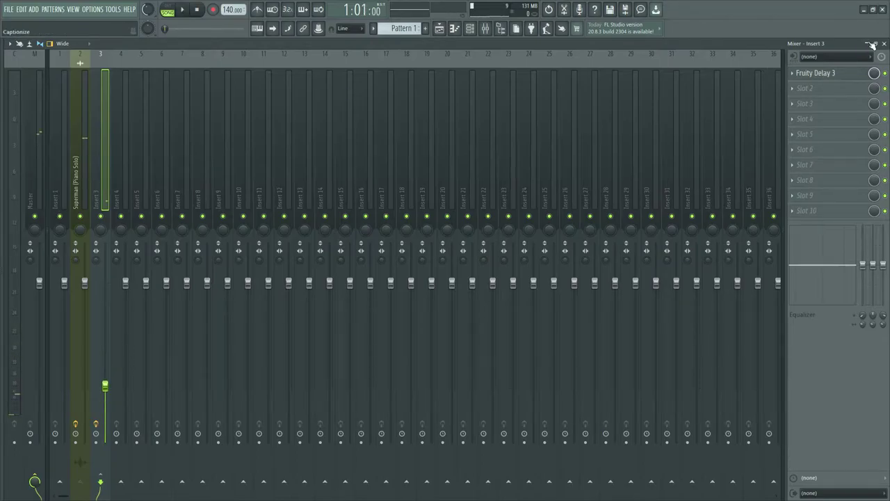
Step: Return to the playlist, reopen the Superman (Piano Solo) clip settings and adjust the time-stretching pitch with Auto mode
key("F5")
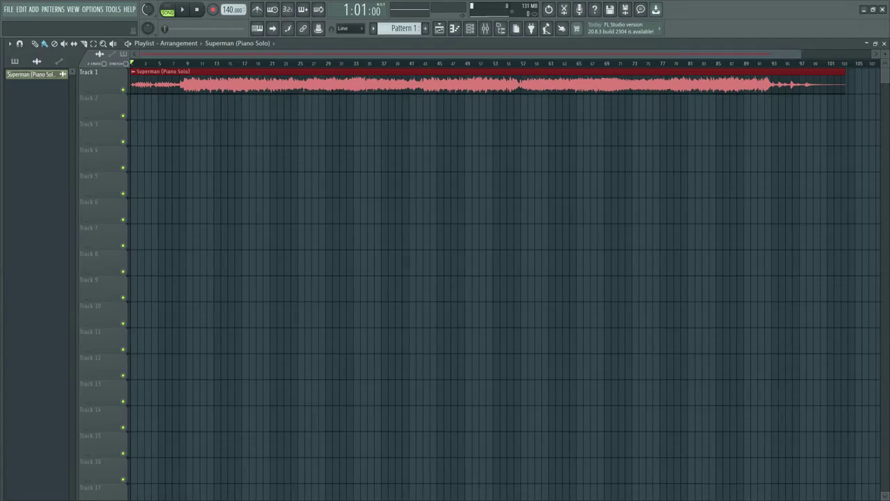
double_click(578, 89)
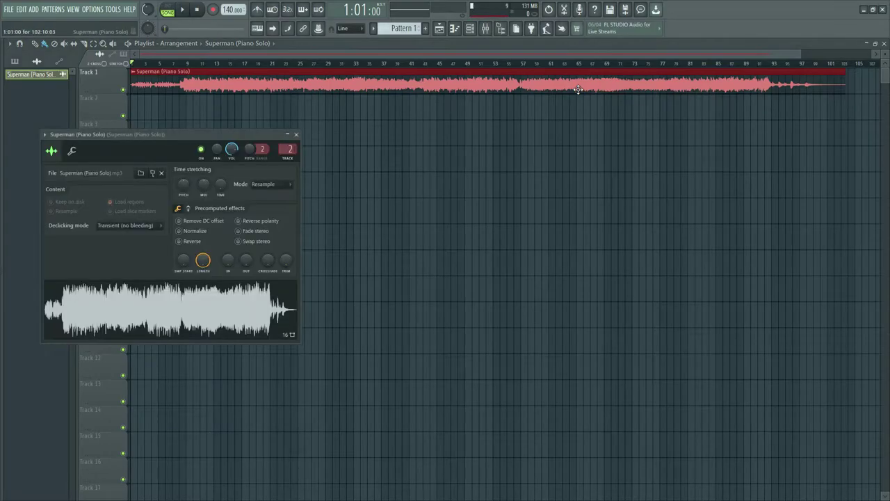
left_click_drag(162, 132, 429, 138)
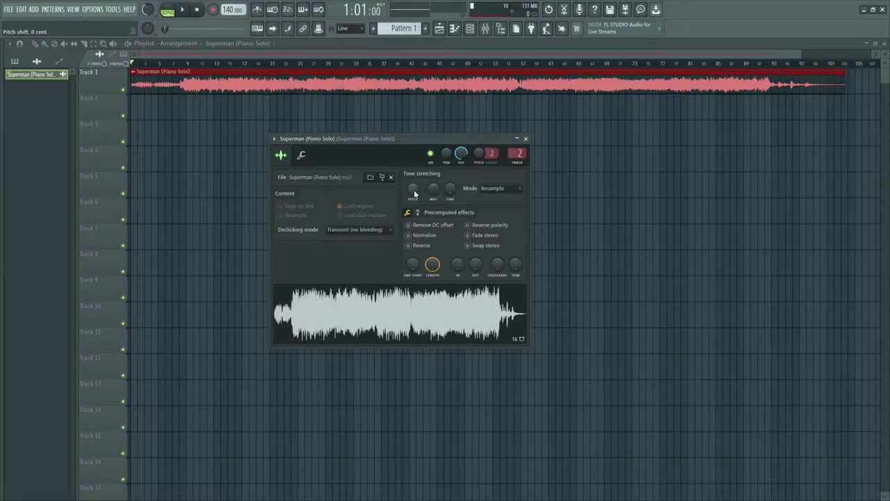
left_click_drag(415, 192, 414, 194)
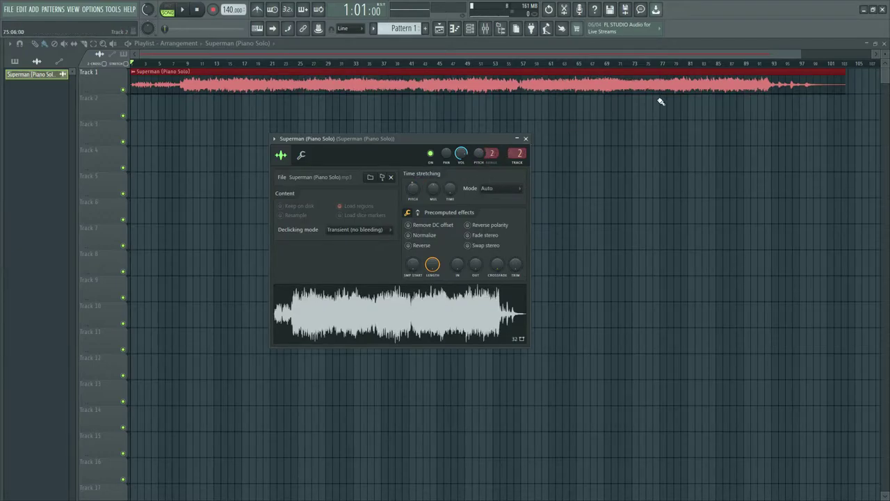
Step: Lower the sample's channel pitch, set the playback position to bar 9 and keep the clip settings open
left_click_drag(800, 54, 874, 55)
double_click(730, 90)
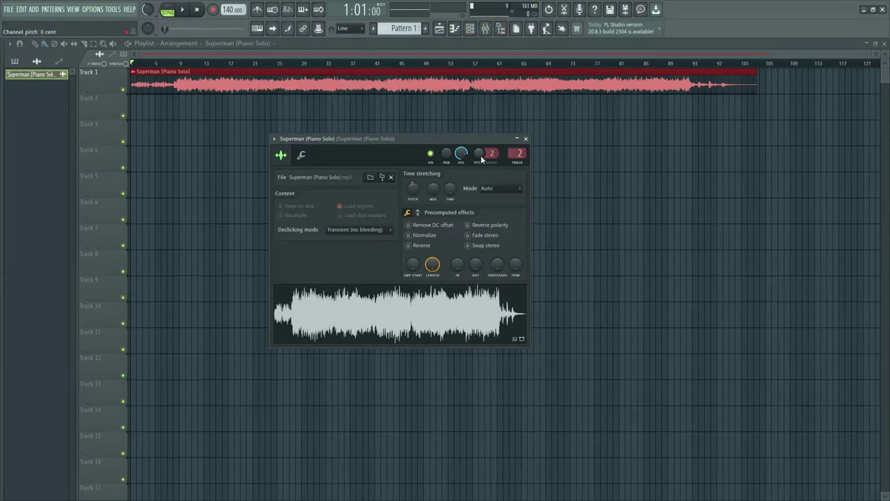
left_click_drag(477, 153, 478, 196)
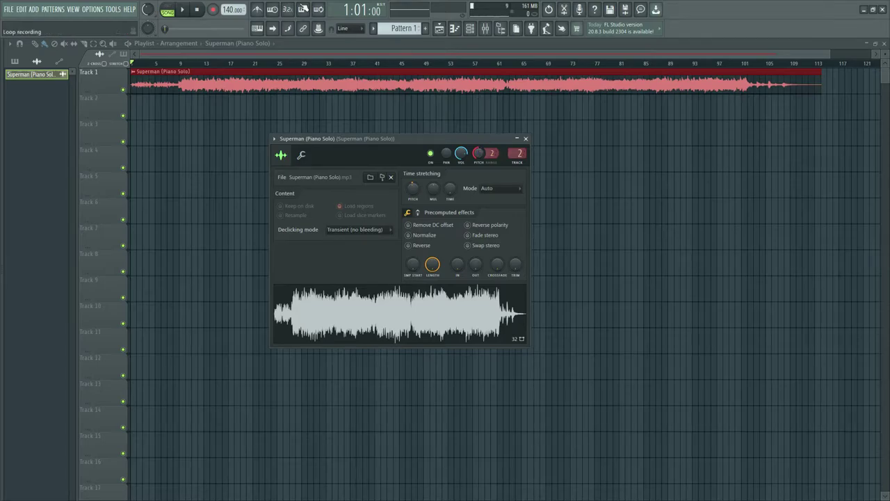
left_click(179, 64)
double_click(288, 83)
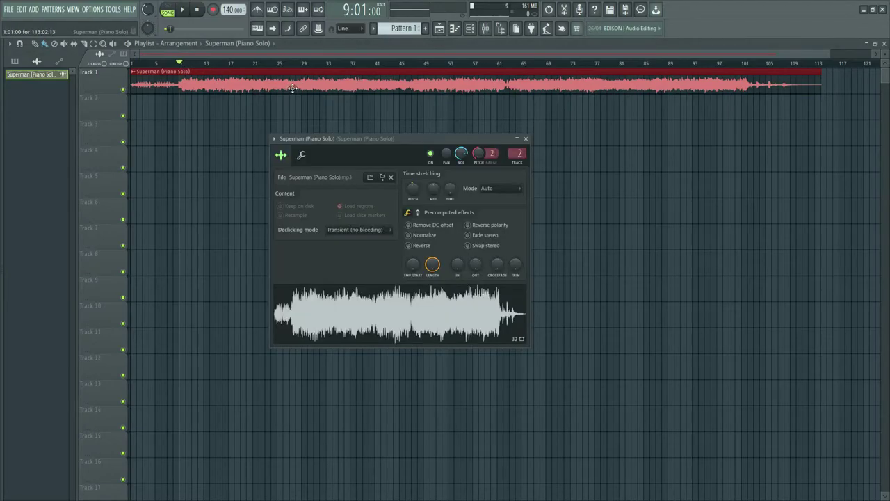
Step: Close the clip settings and export the song to the Desktop as an MP3 file named Superman Lazza Slowed
left_click(525, 142)
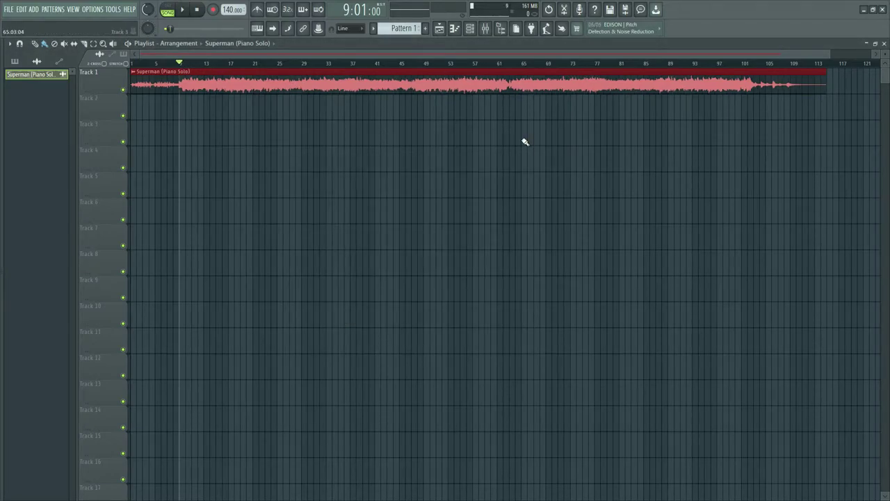
left_click(9, 10)
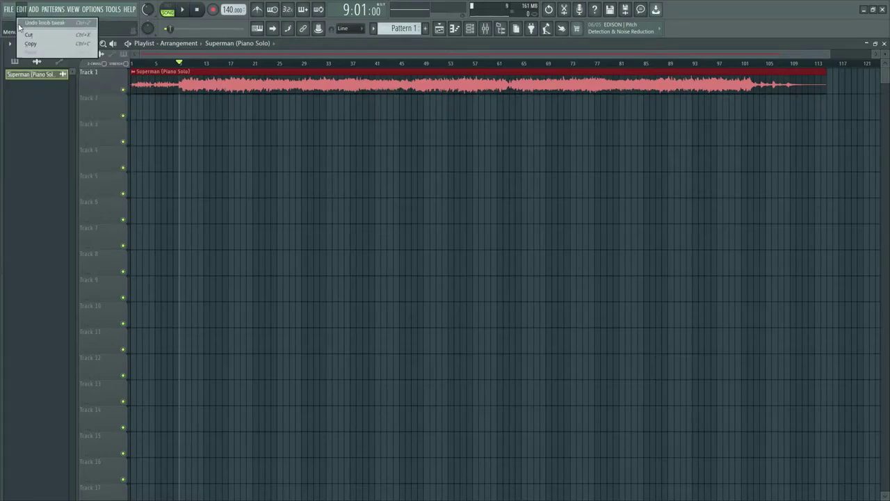
mouse_move(18, 91)
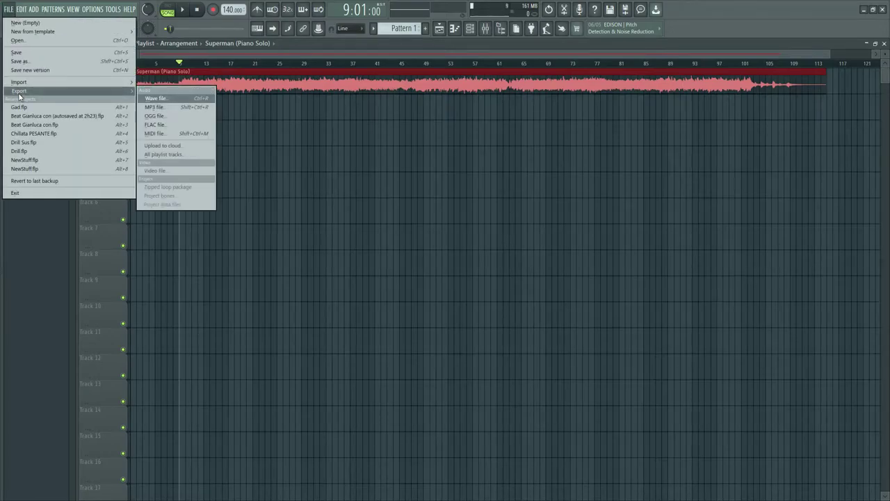
left_click(154, 108)
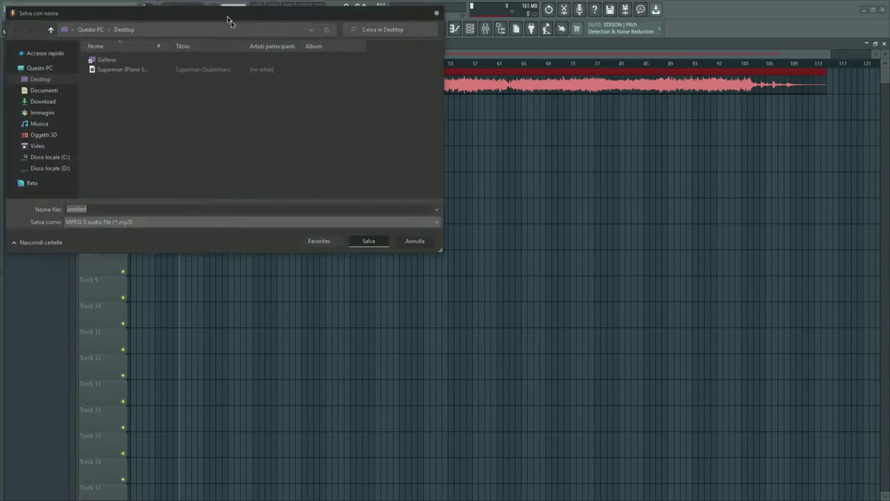
type("S")
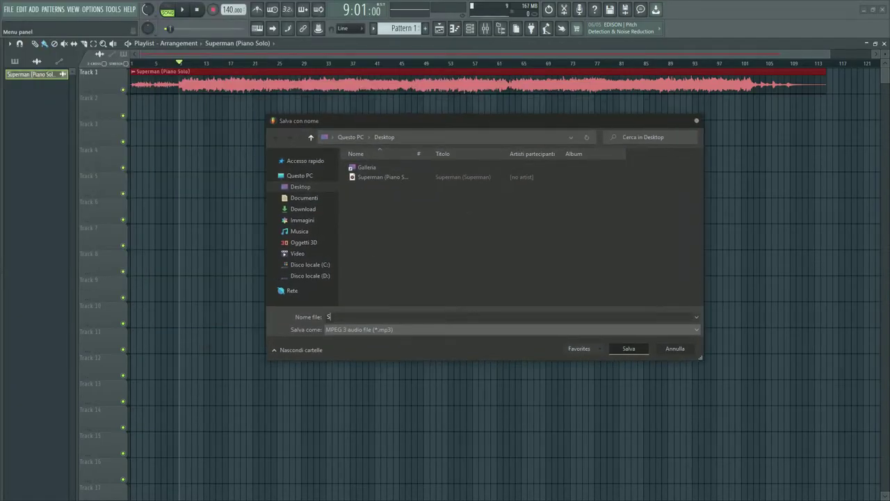
type("uperman Lazza Slowed")
key("Return")
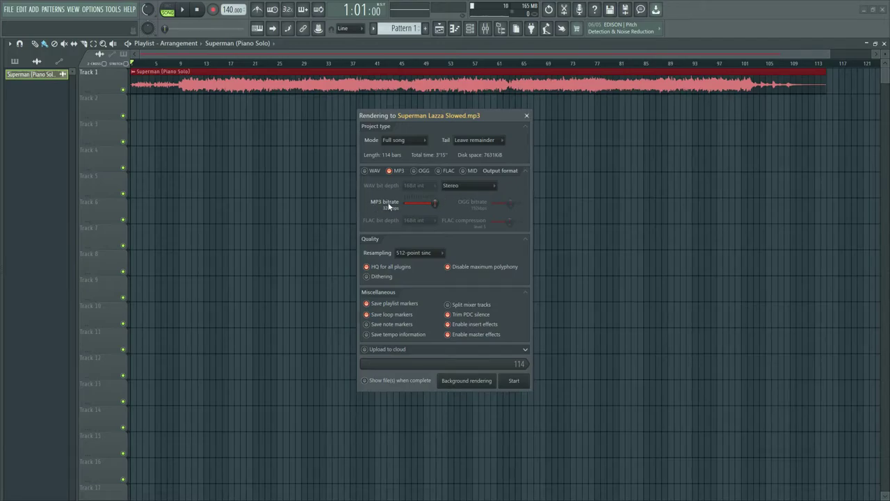
Step: Confirm Stereo and MP3 as the output format and render the full song
left_click(449, 188)
left_click(455, 196)
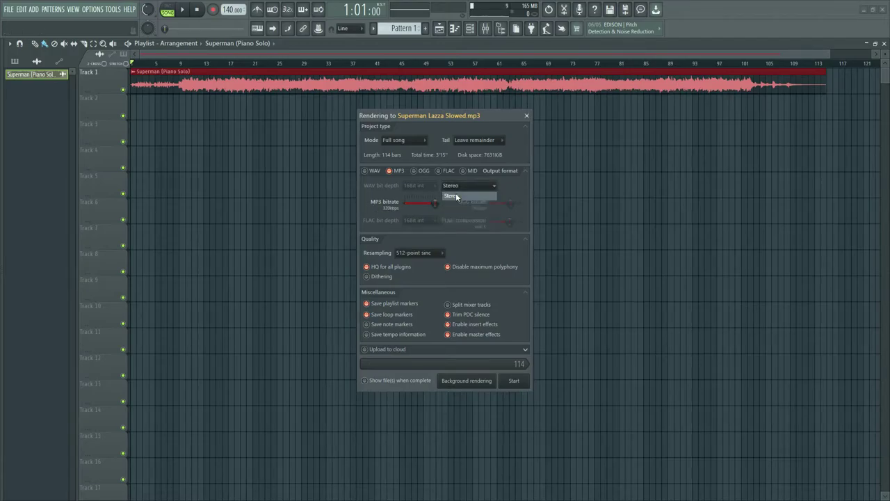
left_click(394, 172)
left_click(394, 172)
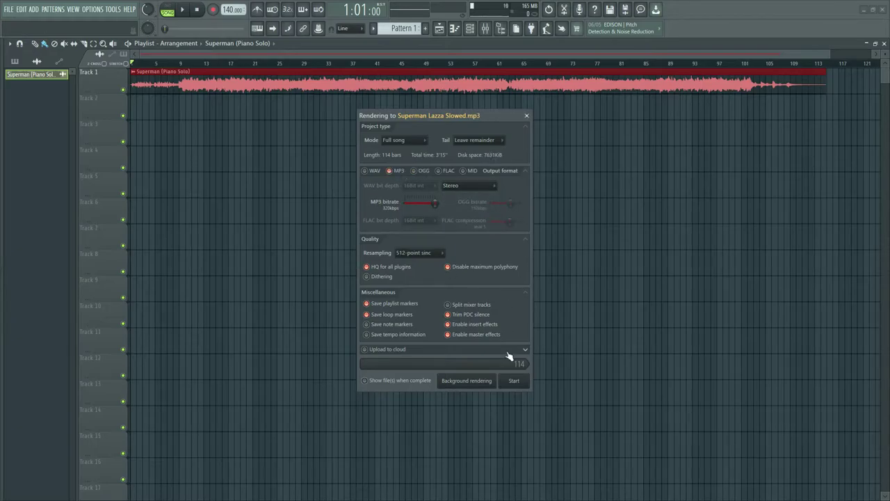
left_click(512, 386)
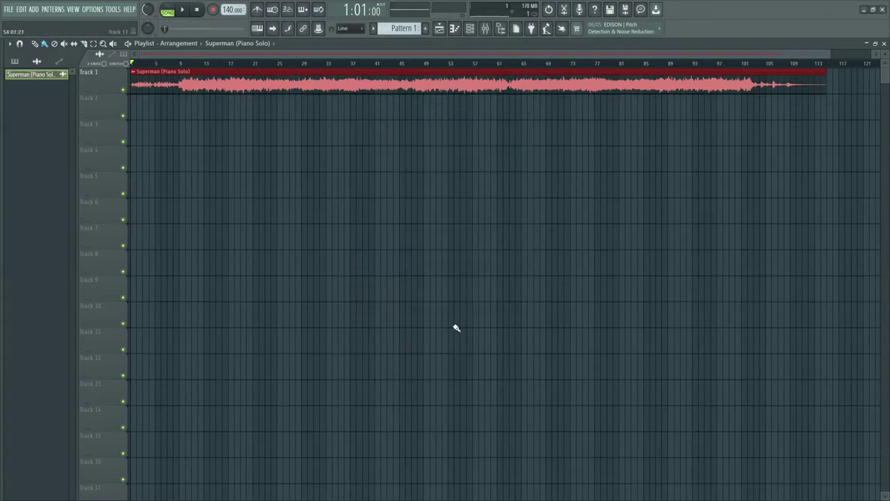
Step: Close FL Studio without saving the project and move the exported Superman Lazza Slowed file beside the original track on the desktop
double_click(713, 10)
left_click(805, 49)
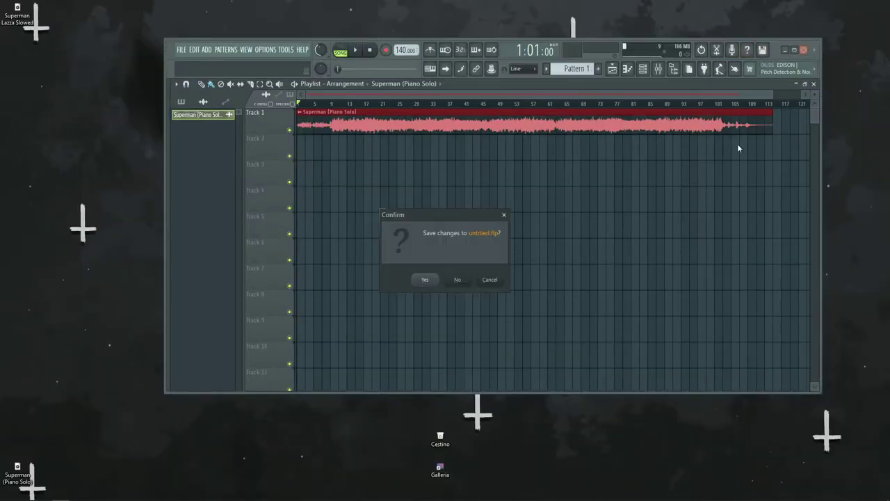
left_click(460, 280)
left_click_drag(24, 18, 443, 293)
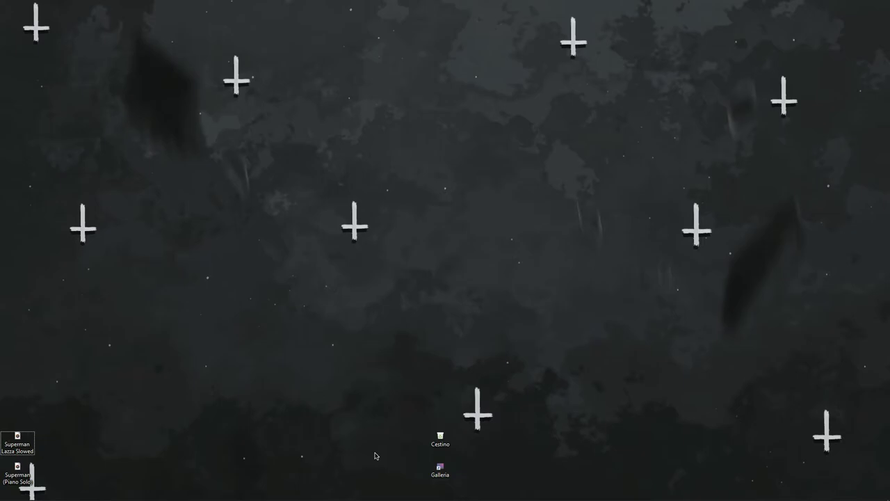
Step: Launch Photoshop and open the recent file Layout Video.psd
left_click(5, 493)
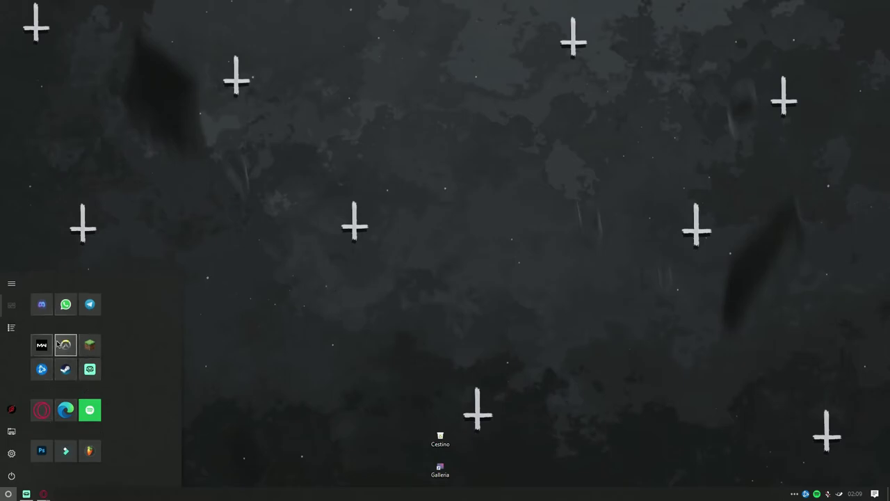
mouse_move(13, 326)
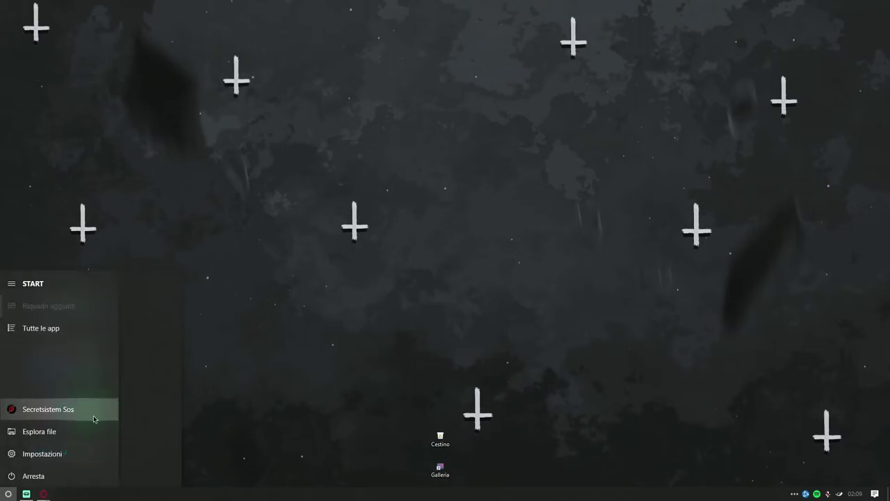
left_click(42, 452)
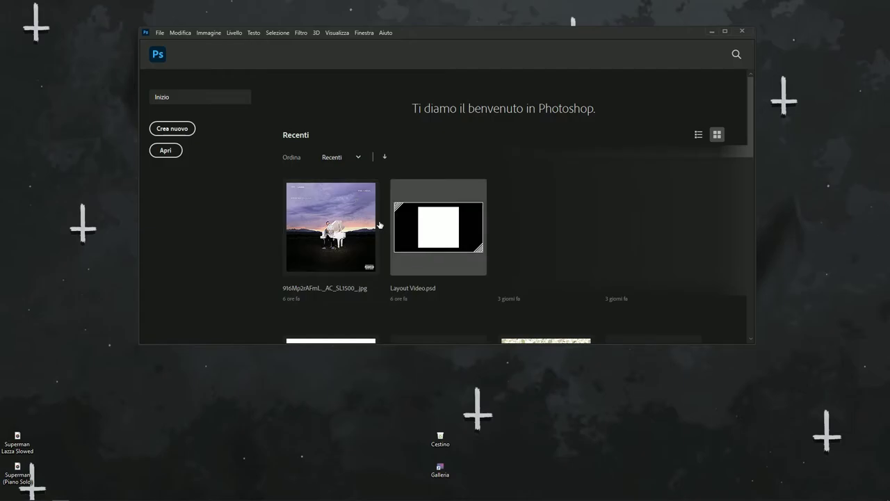
left_click(412, 230)
left_click_drag(412, 30, 412, 67)
Step: Create a new transparent 1920 x 1080 px RGB document at 600 ppi and maximize the program window
right_click(299, 100)
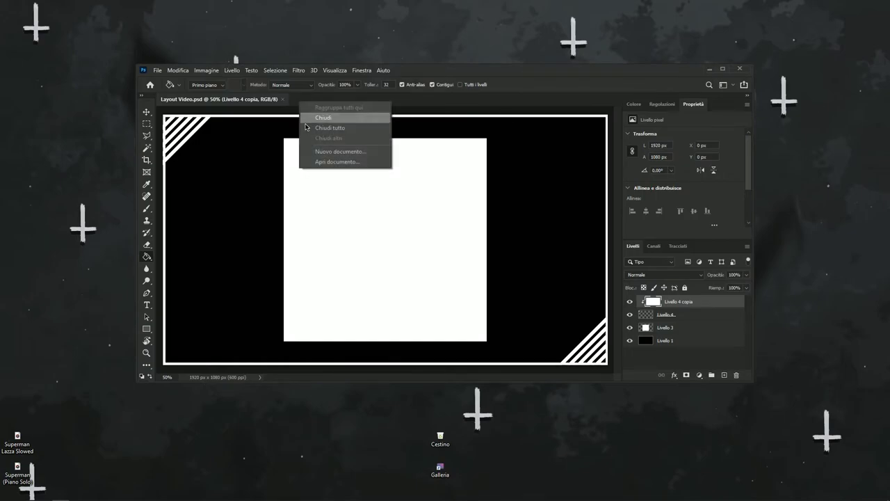
left_click(328, 155)
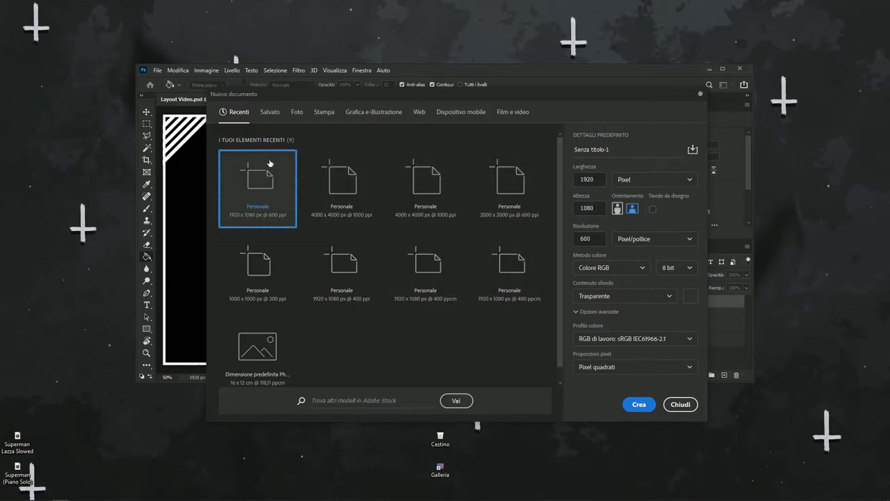
double_click(586, 179)
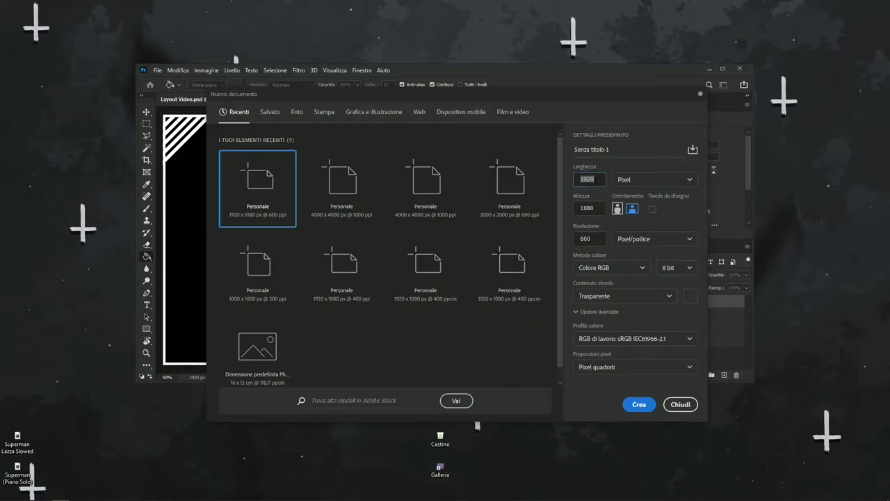
key("Tab")
key("Tab")
left_click(639, 404)
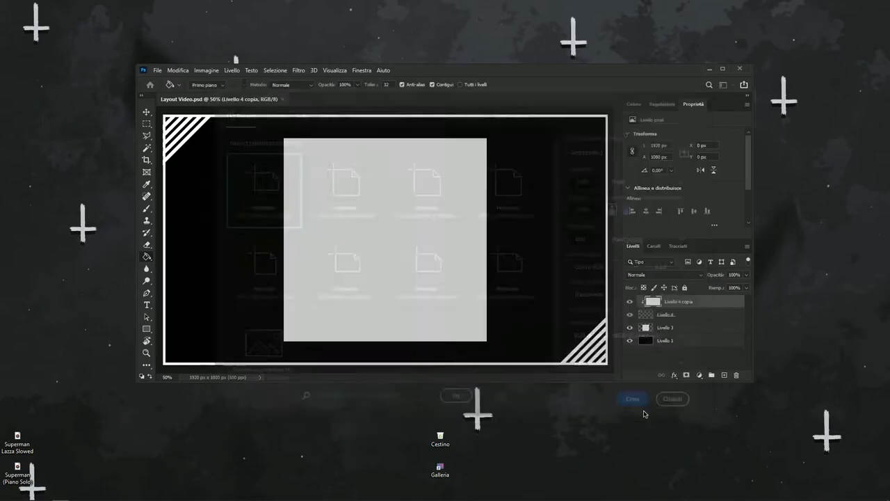
left_click_drag(487, 70, 505, 96)
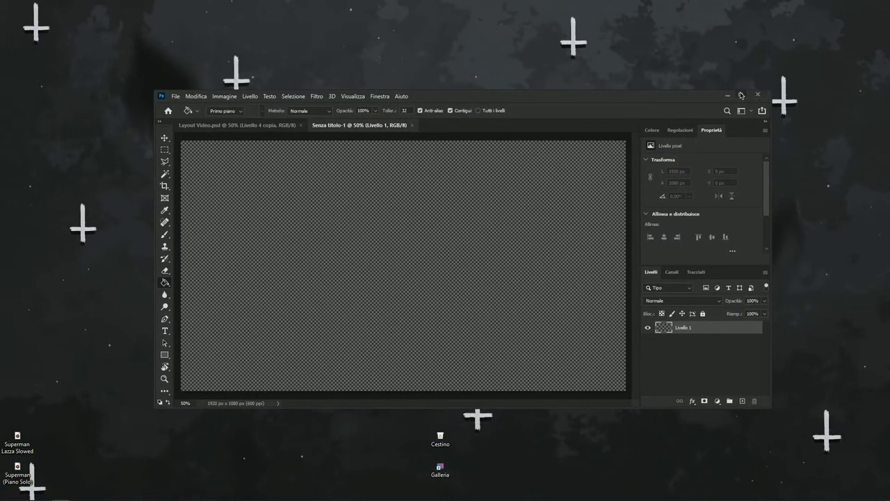
left_click(741, 96)
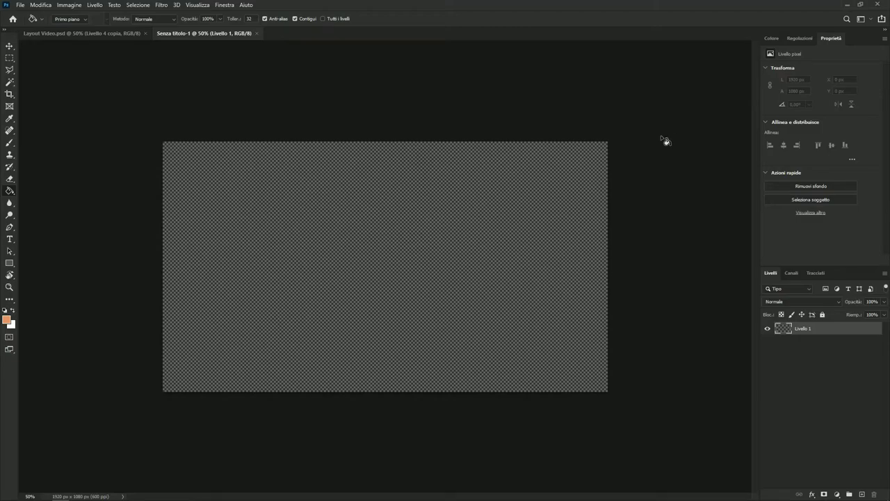
Step: Set the foreground colour to black (000000) and fill the whole canvas with the Paint Bucket
key("d")
left_click(7, 320)
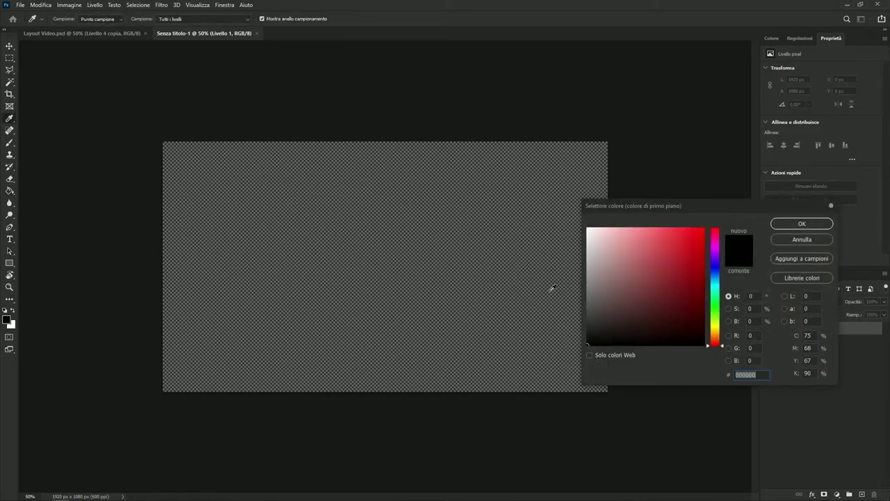
left_click(587, 344)
left_click(818, 226)
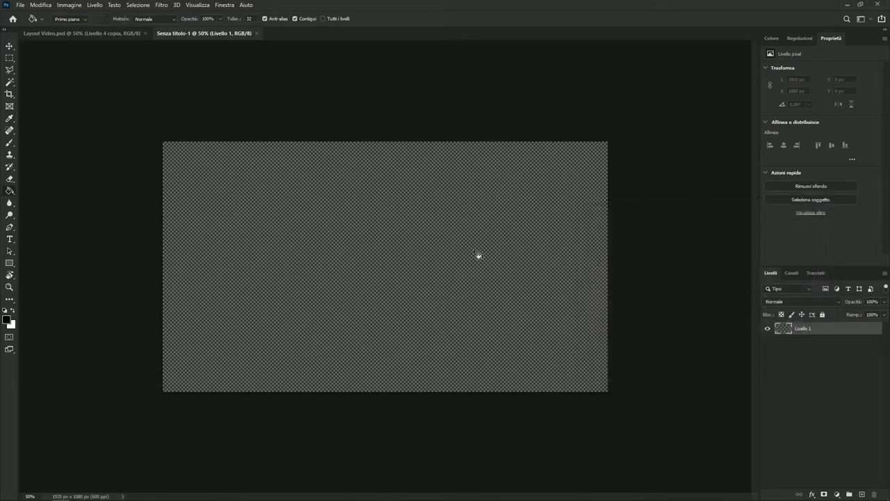
left_click(472, 254)
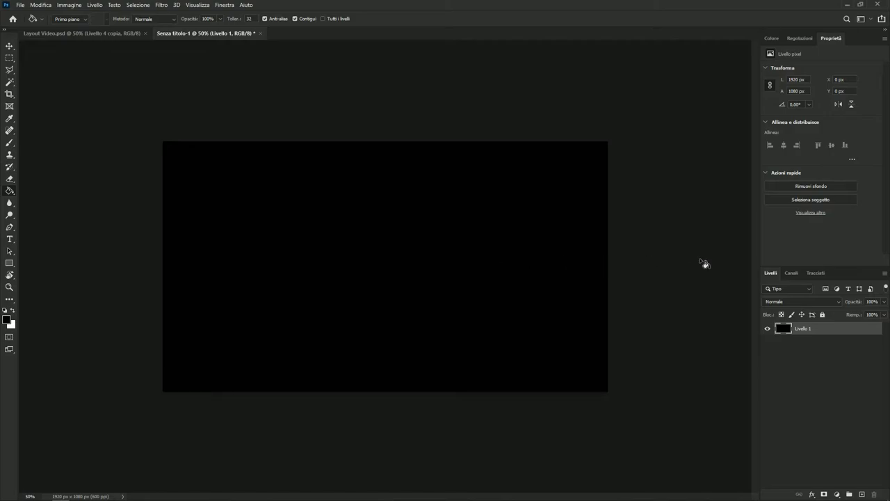
Step: Place the 916Mp2rAFmL._AC_SL1500_ album cover above the black layer and scale it down, centred with a margin above and below
left_click(861, 495)
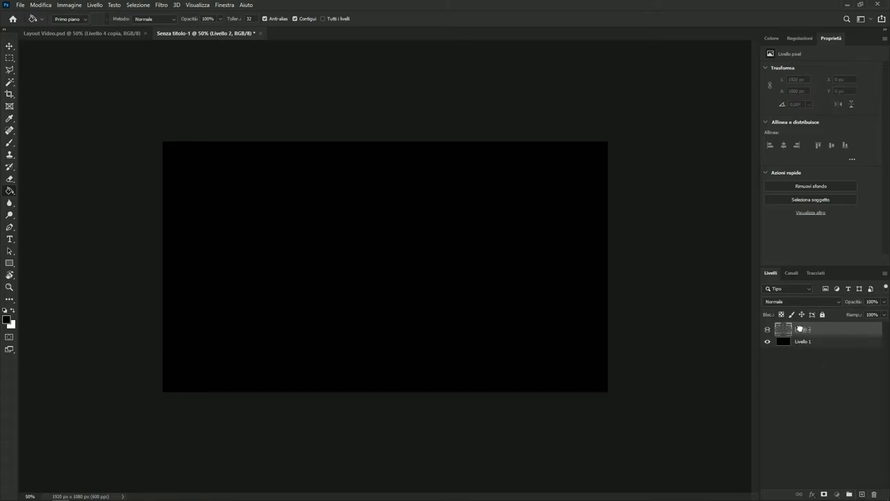
left_click(809, 401)
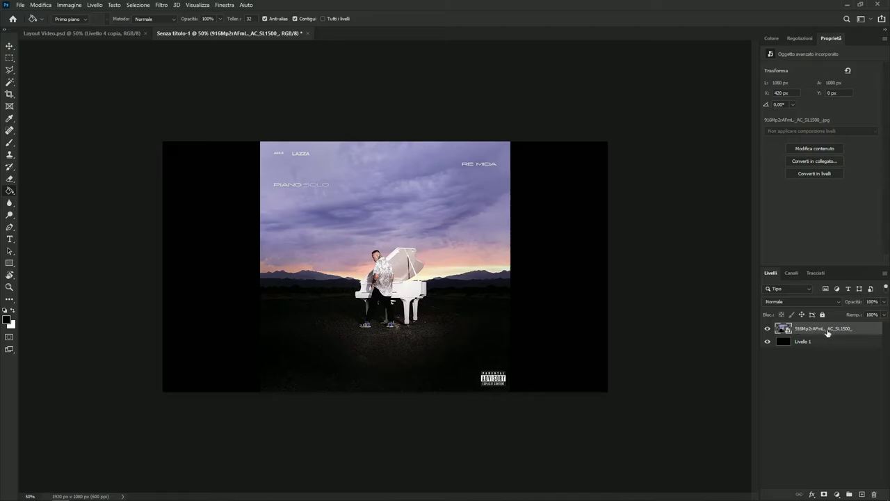
key("ctrl+t")
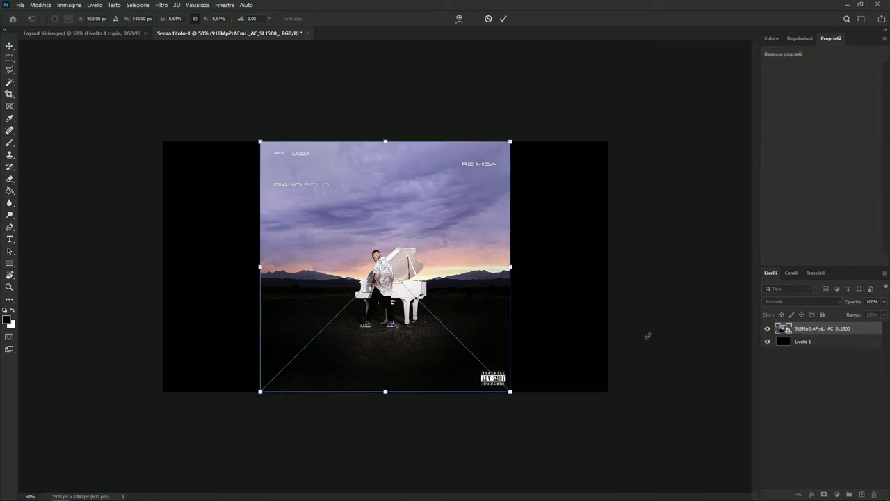
left_click_drag(384, 142, 385, 177)
left_click_drag(394, 311, 393, 291)
left_click_drag(401, 230, 399, 233)
left_click(799, 435)
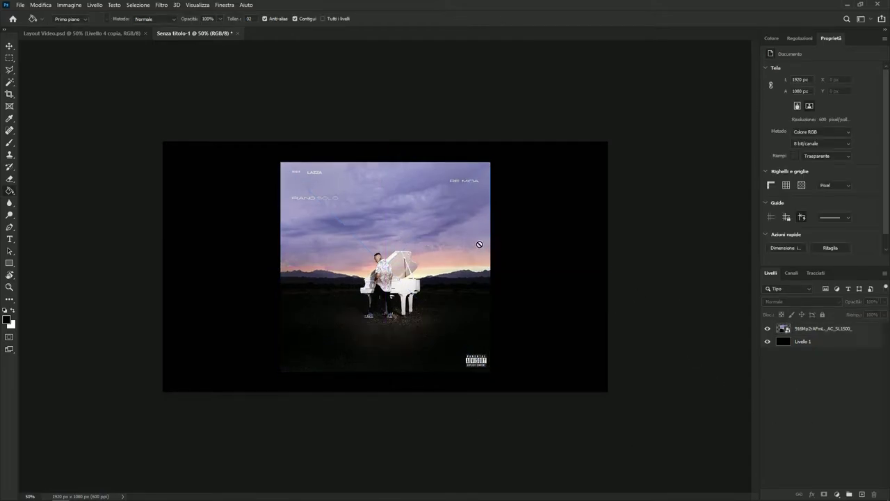
Step: Add a Black & White adjustment layer above the album cover with the default preset and keep its mask selected
left_click(800, 38)
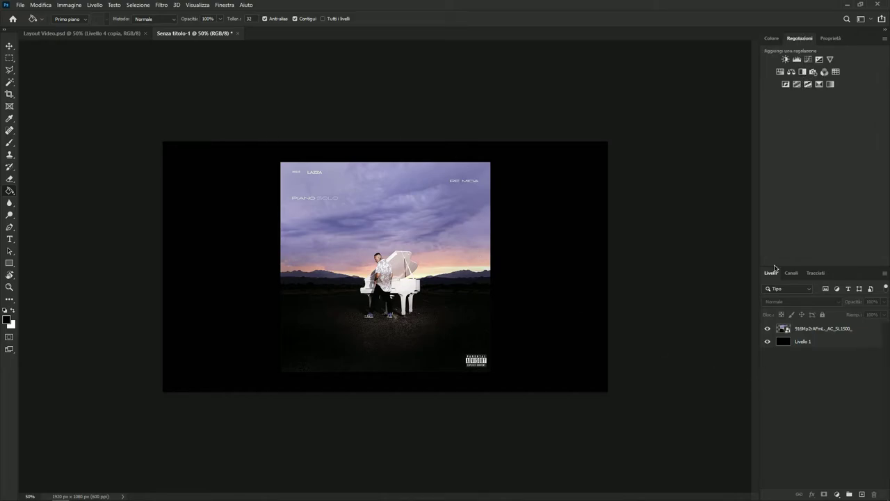
left_click(805, 334)
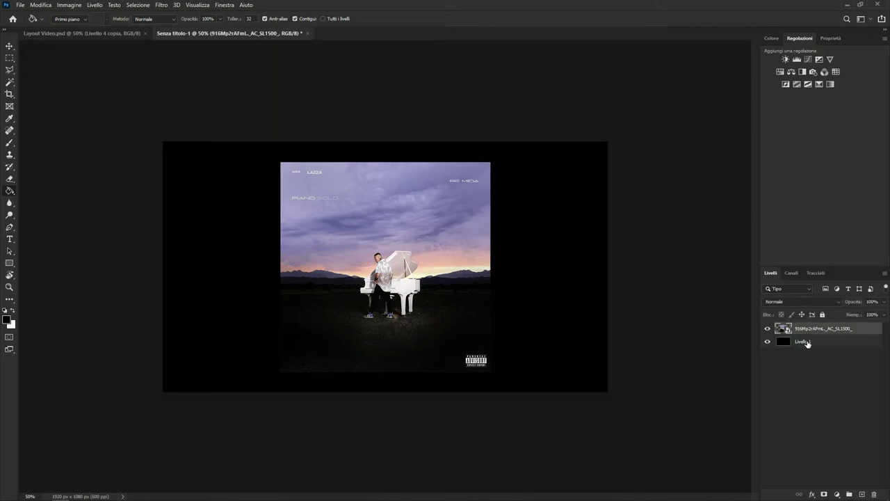
left_click(807, 342)
left_click(805, 331)
left_click(804, 72)
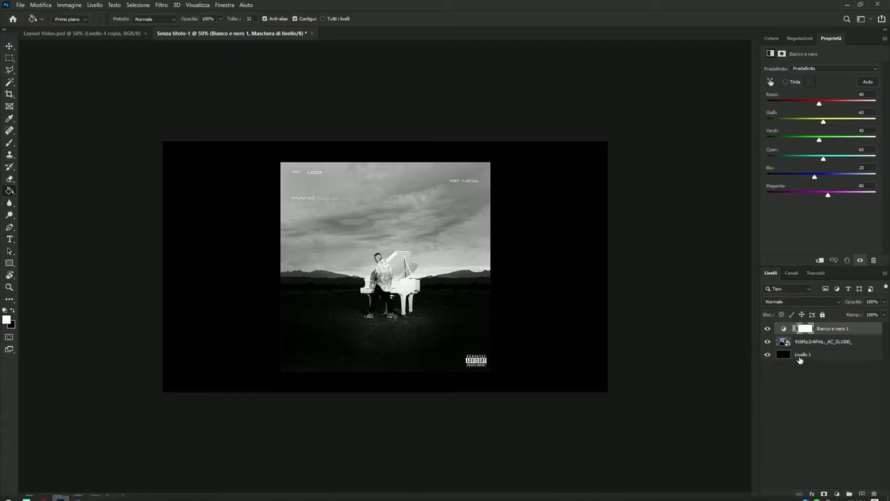
left_click(800, 356)
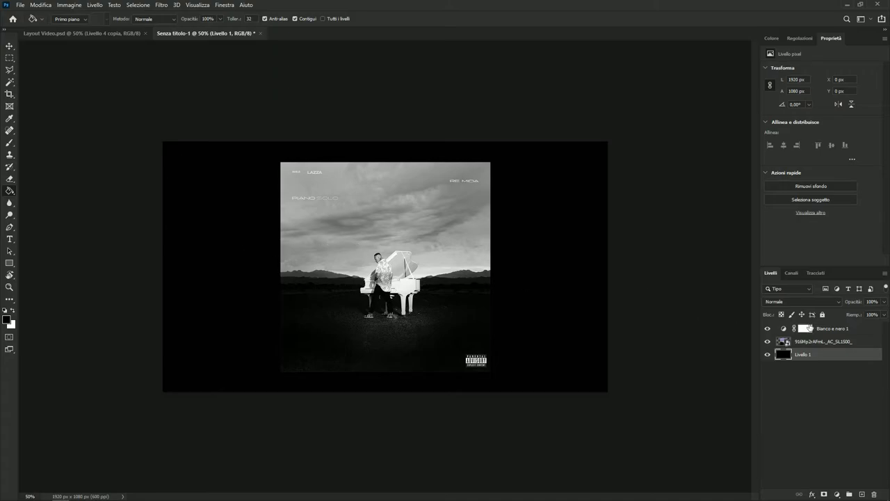
left_click(809, 327)
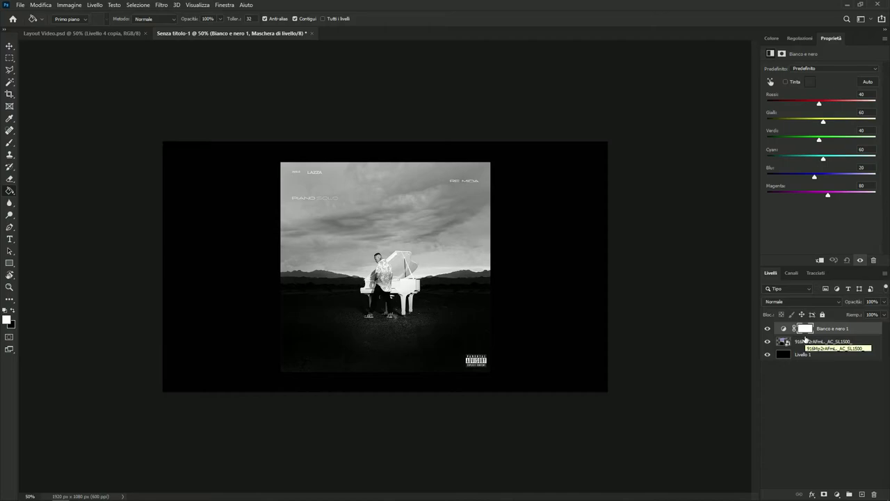
Step: Add a new layer directly beneath the album cover and paint a Brush stroke on it to the right of the cover
left_click(10, 142)
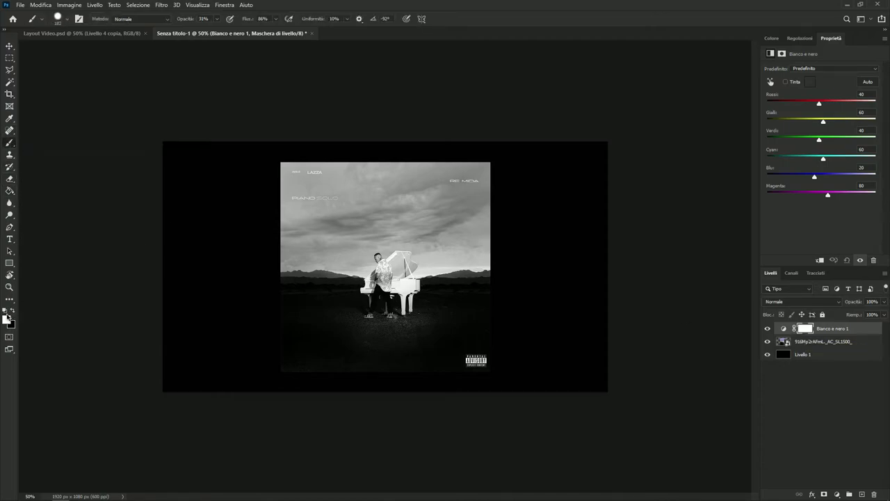
left_click(7, 317)
left_click(801, 224)
left_click(859, 467)
left_click(862, 492)
left_click_drag(822, 329, 805, 355)
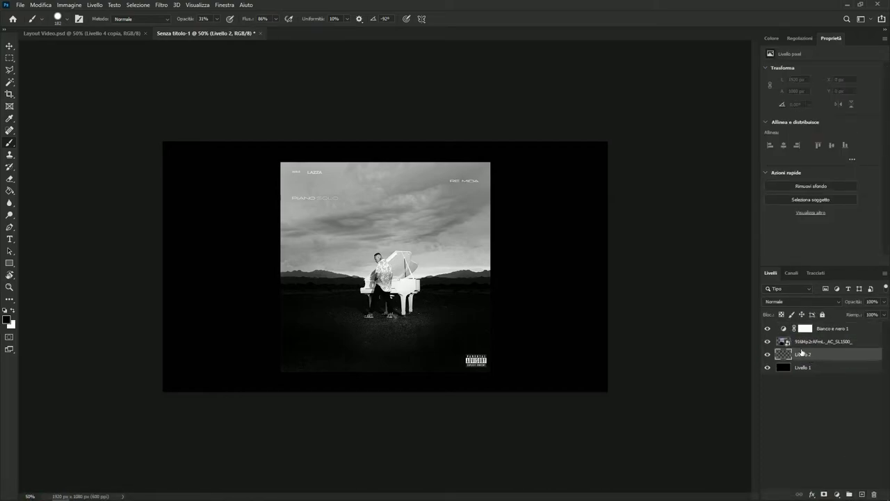
left_click_drag(527, 299, 555, 255)
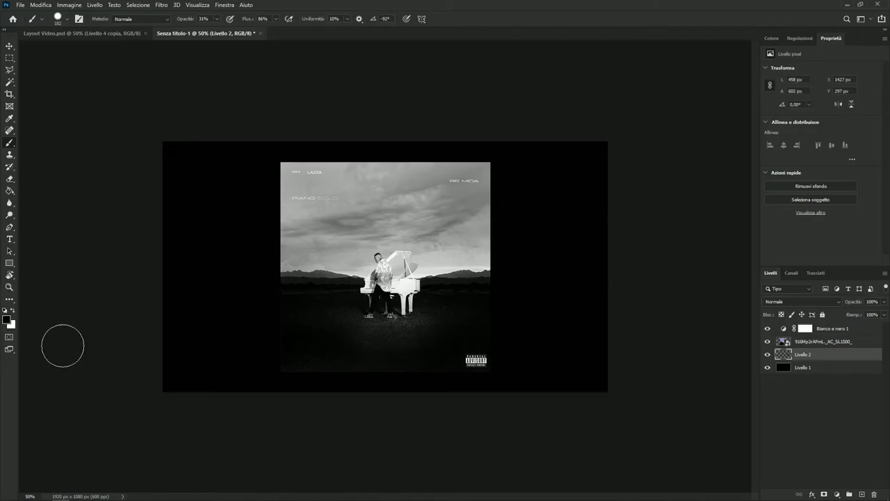
Step: Set the foreground colour to red, paint Brush strokes on Livello 2 right of the cover, and undo them
left_click(6, 320)
left_click(825, 224)
left_click_drag(551, 231, 552, 358)
mouse_move(532, 195)
left_mouse_down()
mouse_move(526, 358)
mouse_move(531, 193)
mouse_move(531, 239)
left_mouse_up()
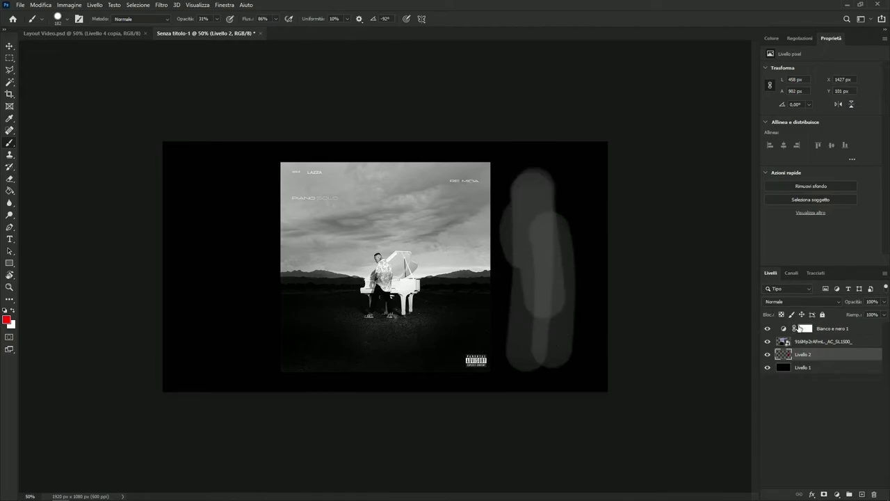
key("ctrl+z")
key("ctrl+z")
key("ctrl+z")
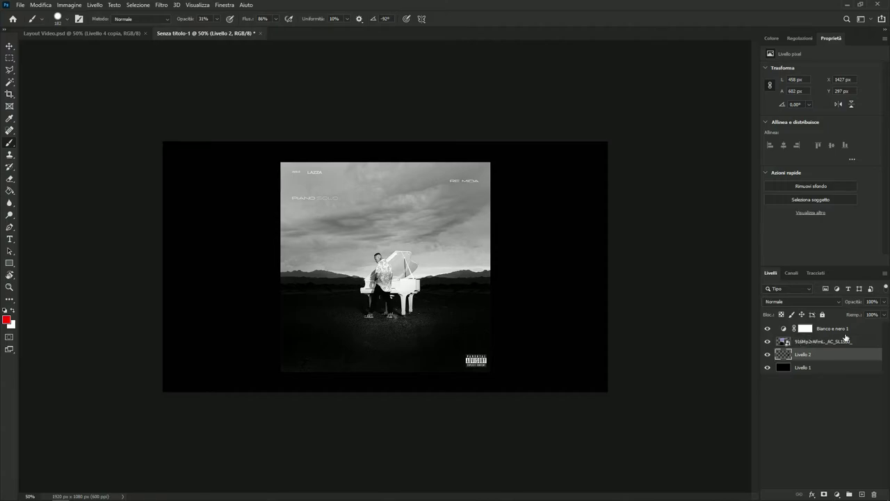
Step: Create a clipping mask so the Black & White adjustment layer affects only the album cover
right_click(833, 334)
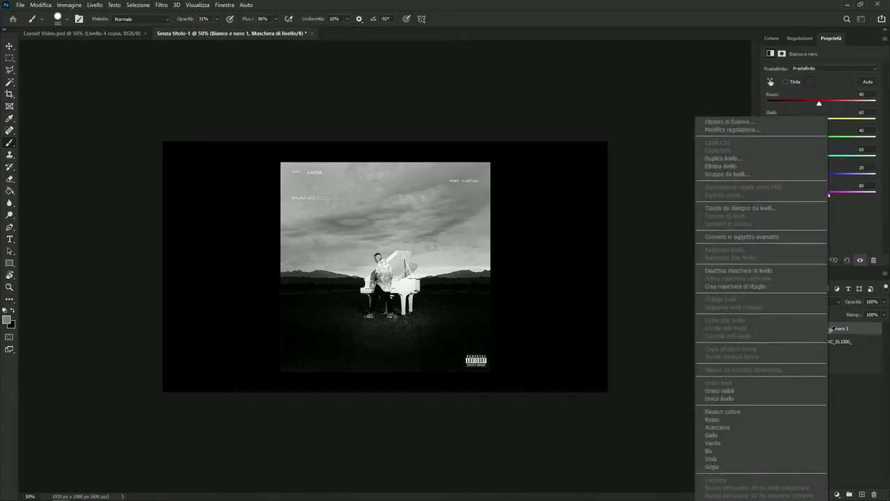
left_click(861, 391)
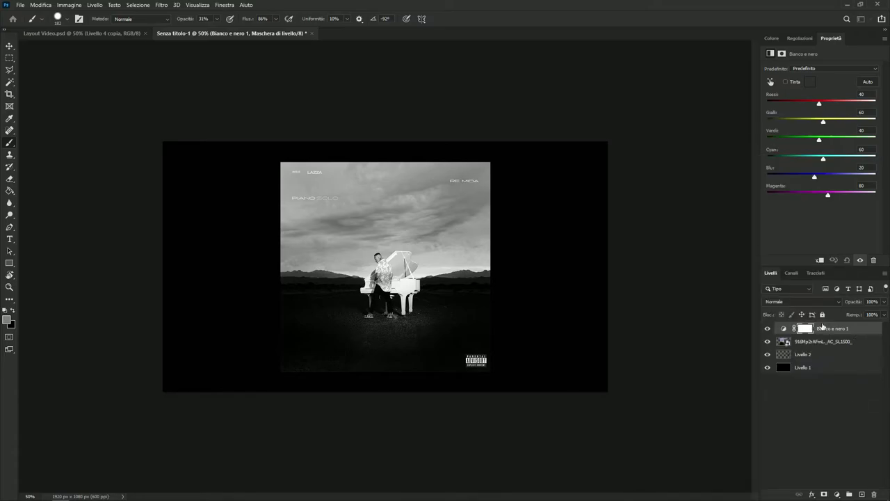
right_click(816, 327)
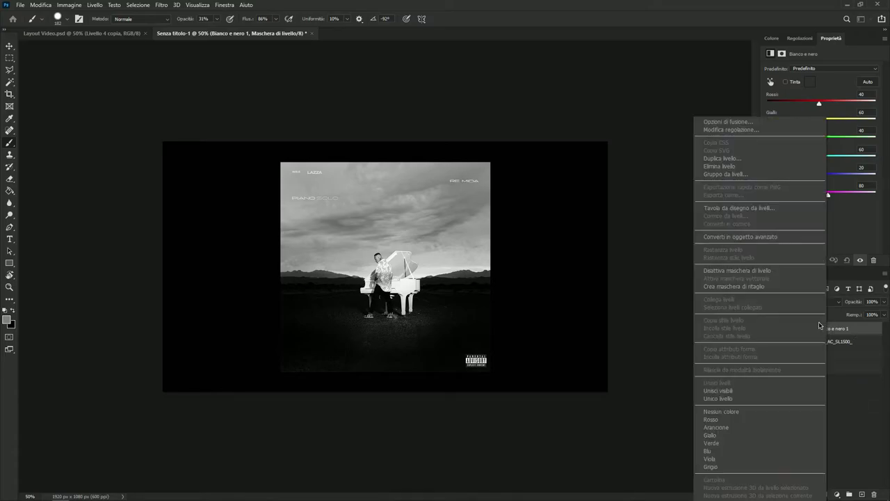
left_click(740, 286)
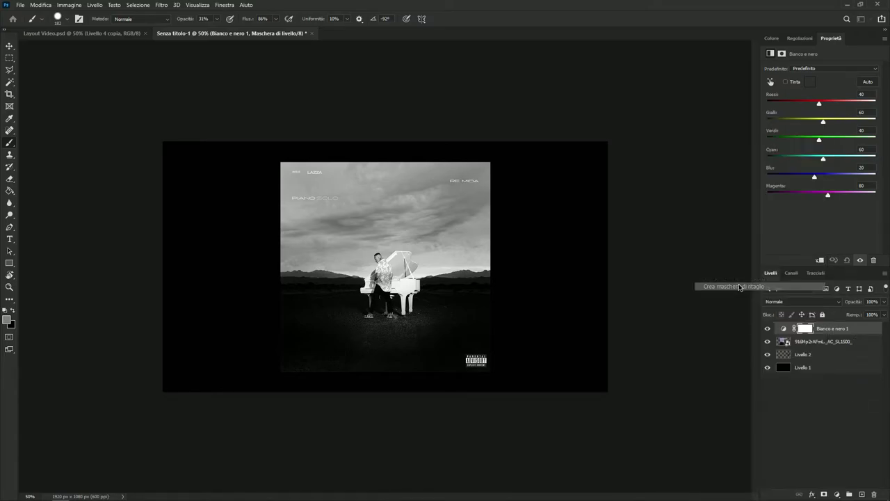
Step: Paint a red Brush stroke on Livello 2 right of the cover and delete that layer
left_click(810, 343)
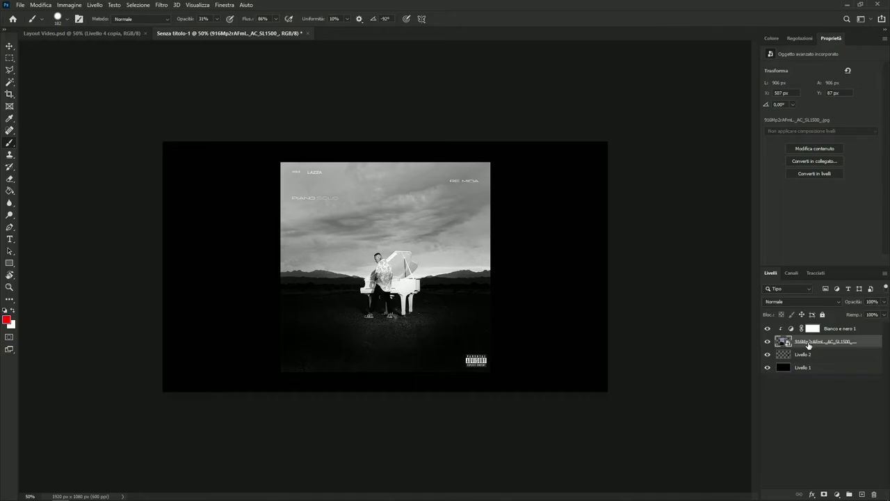
left_click(805, 357)
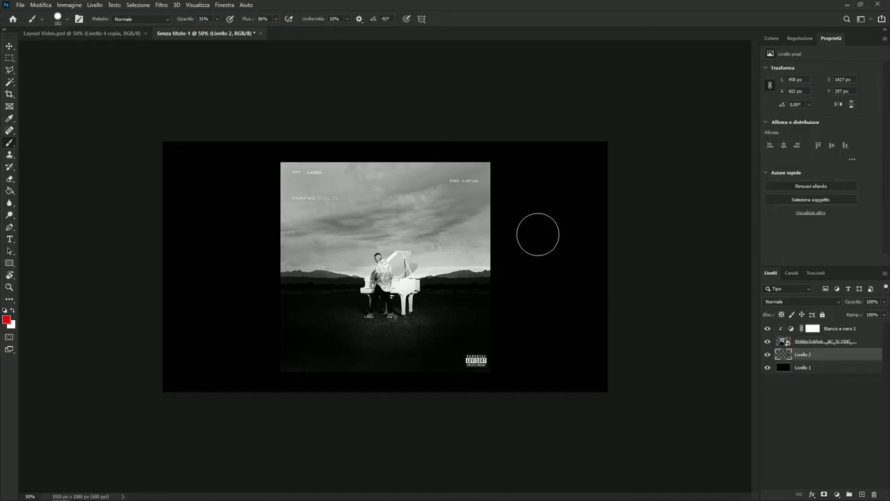
left_click_drag(538, 235, 539, 340)
key("Delete")
Step: Select the Black & White layer's mask and examine the man and piano on the cover up close
left_click(814, 330)
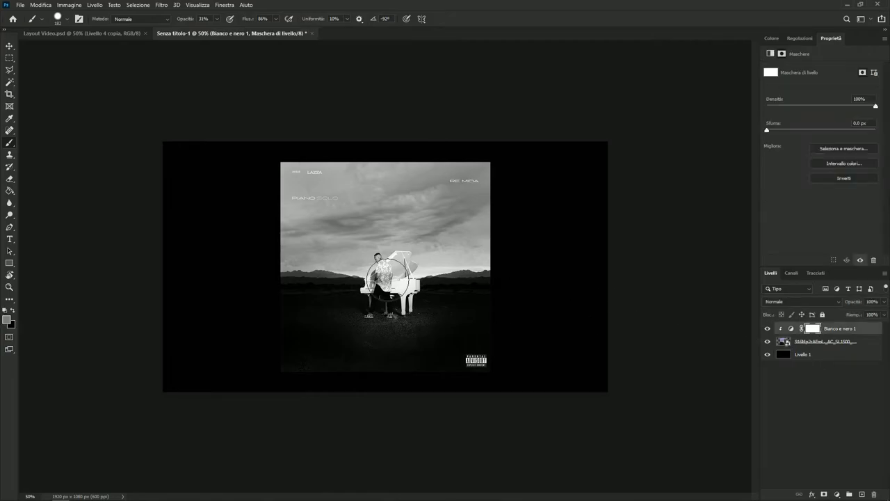
scroll(383, 271, "up", 8)
left_click_drag(387, 279, 376, 80)
mouse_move(414, 249)
left_mouse_down()
mouse_move(385, 252)
mouse_move(380, 243)
left_mouse_up()
scroll(394, 284, "up", 3)
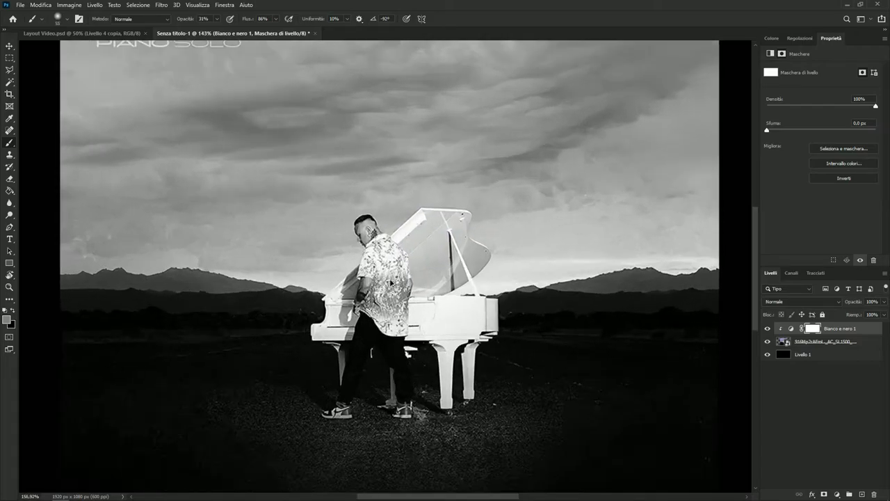
scroll(437, 296, "down", 3)
scroll(437, 295, "down", 5)
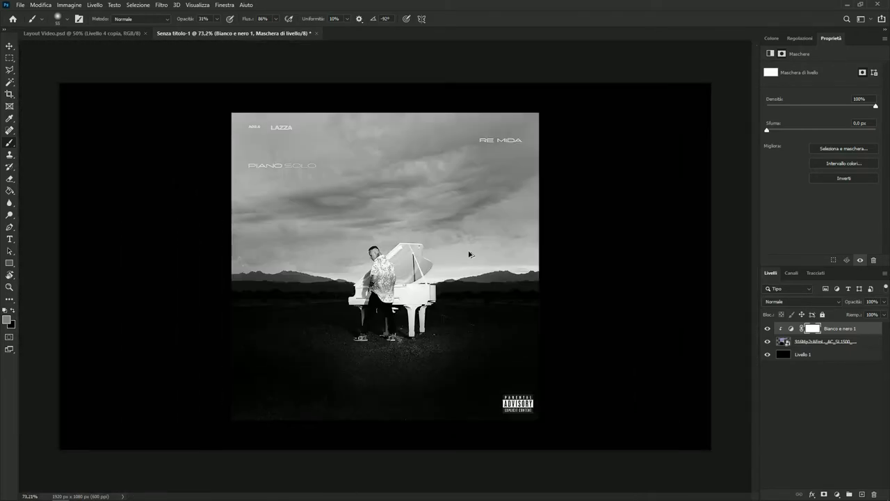
scroll(344, 322, "up", 6)
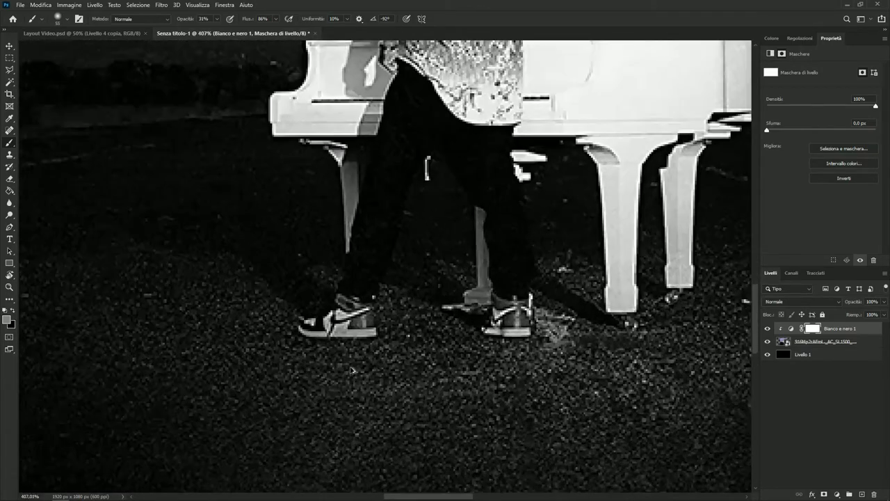
scroll(352, 349, "down", 2)
scroll(327, 320, "down", 2)
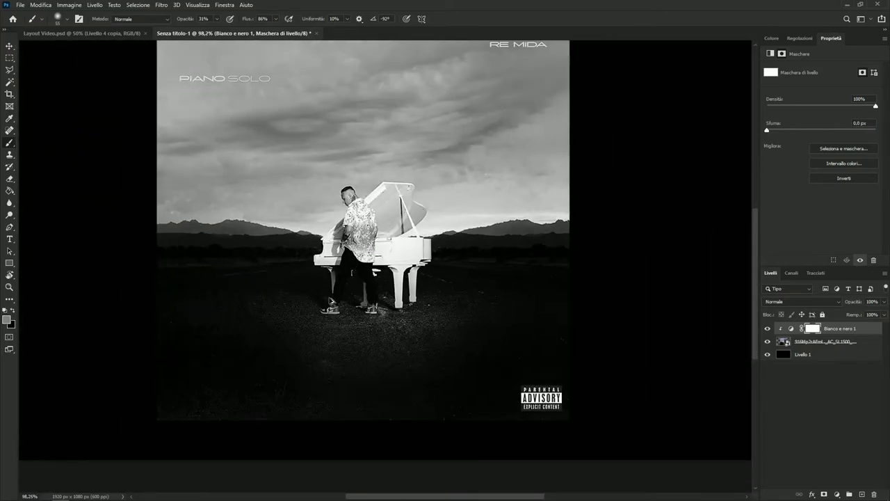
scroll(320, 309, "up", 3)
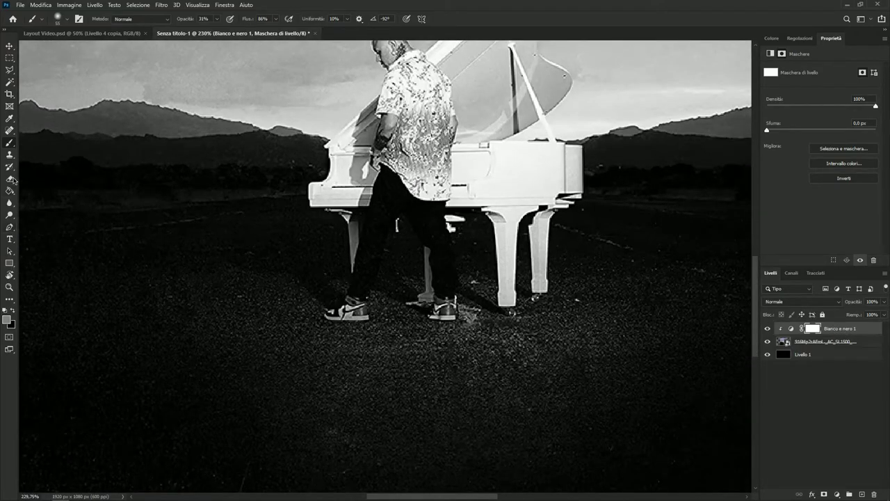
Step: Choose the Eraser for the Black & White mask with a 62 px brush at 3% hardness
left_click(12, 183)
left_click(794, 328)
left_click(814, 328)
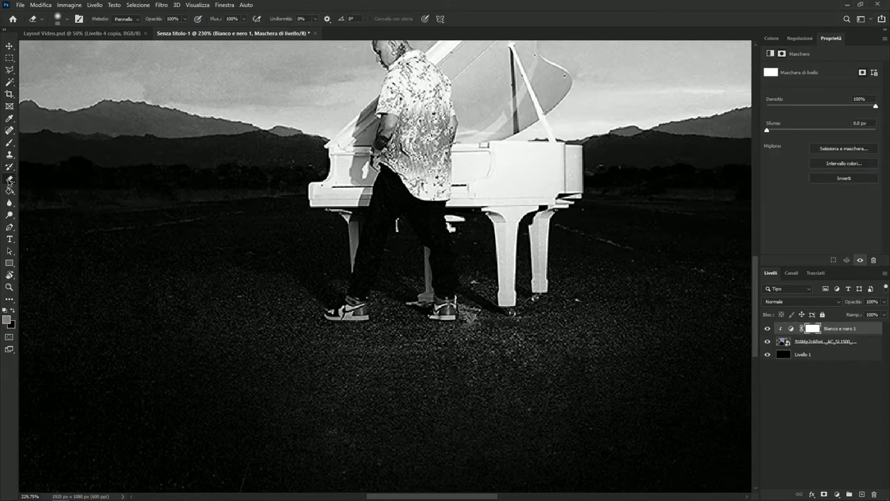
right_click(368, 197)
mouse_move(414, 216)
left_mouse_down()
mouse_move(402, 217)
mouse_move(409, 220)
left_mouse_up()
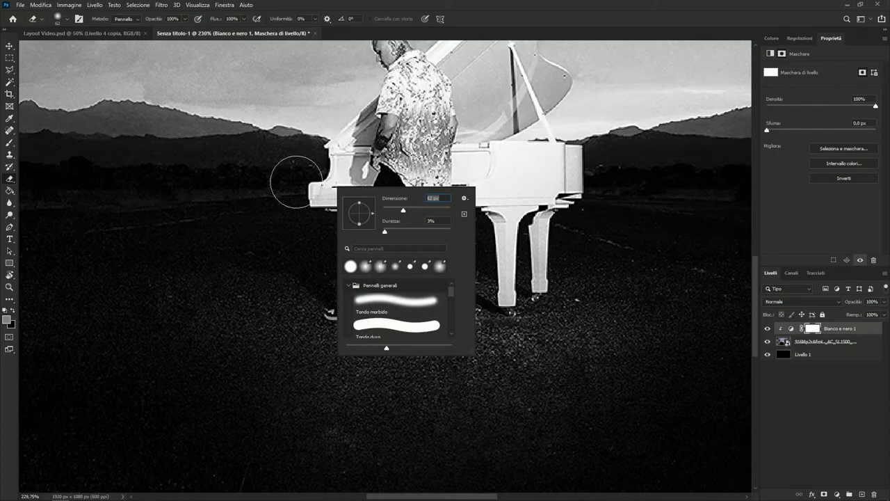
right_click(224, 214)
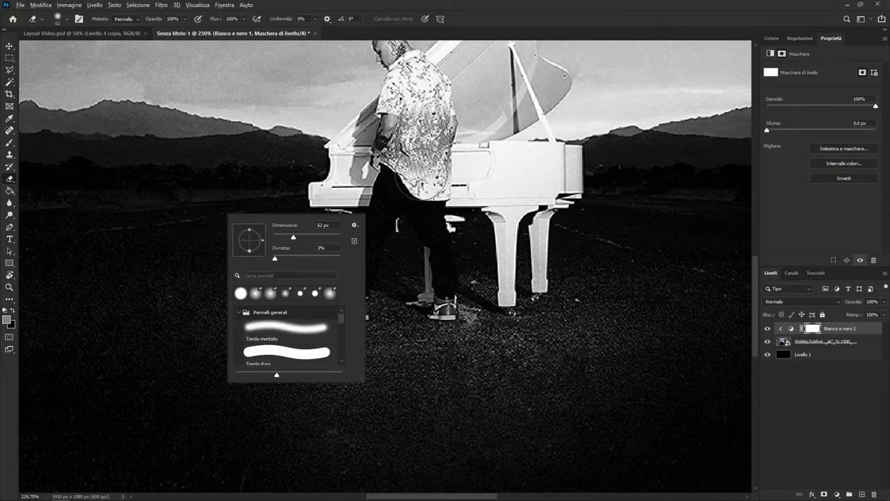
Step: Try erasing the mask over the man and the mountain sky beside him with a large hard-edged brush
right_click(422, 177, "alt")
mouse_move(422, 177)
left_mouse_down()
mouse_move(574, 173)
mouse_move(333, 178)
mouse_move(600, 181)
mouse_move(366, 171)
mouse_move(346, 153)
mouse_move(371, 151)
mouse_move(393, 429)
mouse_move(384, 126)
mouse_move(384, 280)
left_mouse_up()
mouse_move(351, 96)
left_mouse_down()
mouse_move(540, 427)
mouse_move(427, 179)
mouse_move(384, 139)
left_mouse_up()
left_click_drag(142, 104, 300, 138)
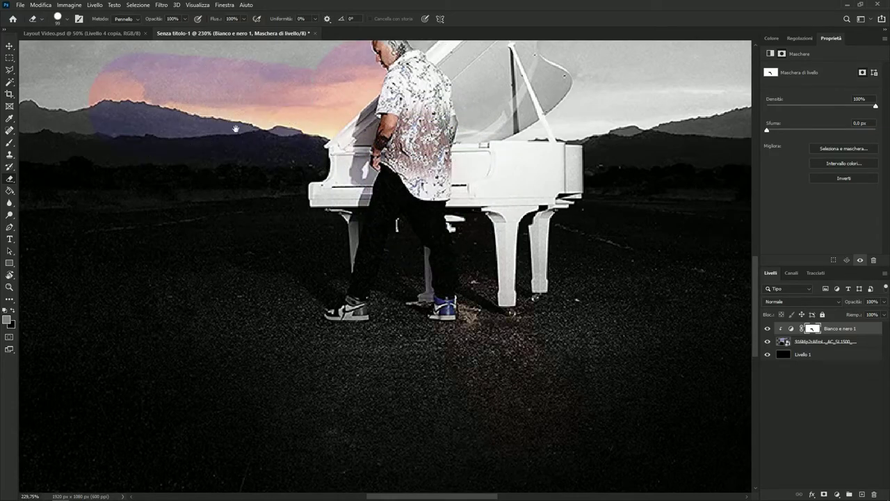
left_click_drag(228, 129, 382, 284)
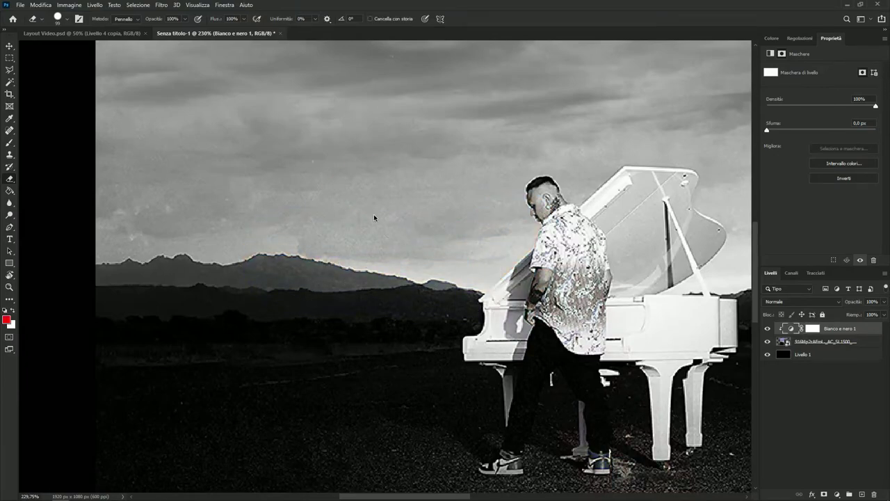
Step: Try erasing a soft-edged streak of the mask across the sky beside the man and undo it
left_click_drag(374, 217, 351, 3)
left_click(291, 226)
left_click(430, 188)
left_click(811, 329)
left_click(263, 174)
left_click_drag(263, 174, 493, 238)
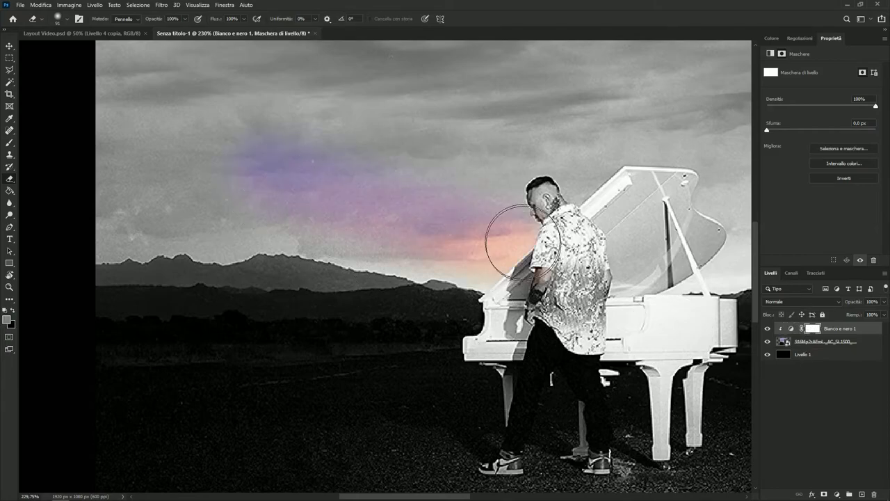
key("ctrl+z")
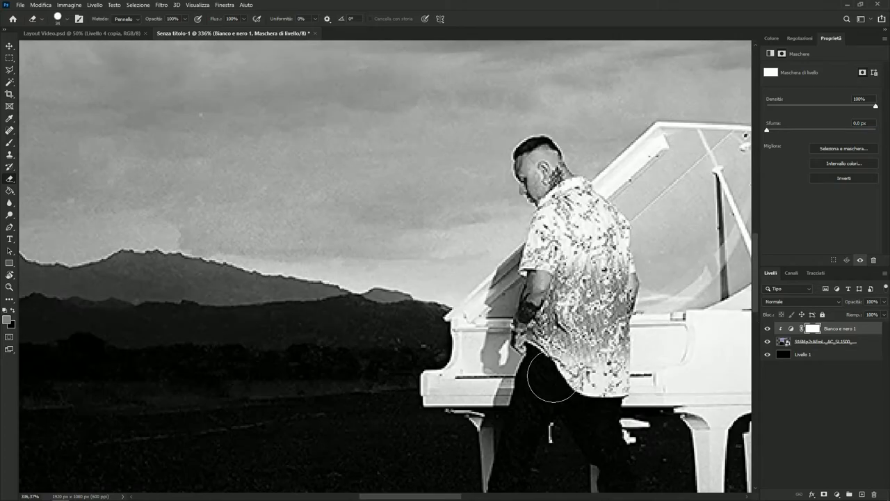
Step: Erase the Black & White mask over the man's head, arms and shirt with a small hard brush to restore their colour
left_click_drag(558, 237, 549, 236)
left_click(512, 223)
key("ctrl+z")
mouse_move(558, 218)
left_mouse_down()
mouse_move(578, 203)
mouse_move(608, 244)
mouse_move(611, 376)
mouse_move(585, 379)
mouse_move(551, 328)
mouse_move(560, 252)
mouse_move(565, 296)
mouse_move(548, 275)
mouse_move(521, 341)
left_mouse_up()
mouse_move(570, 251)
left_mouse_down()
mouse_move(574, 224)
mouse_move(530, 183)
mouse_move(523, 156)
mouse_move(549, 167)
mouse_move(621, 251)
left_mouse_up()
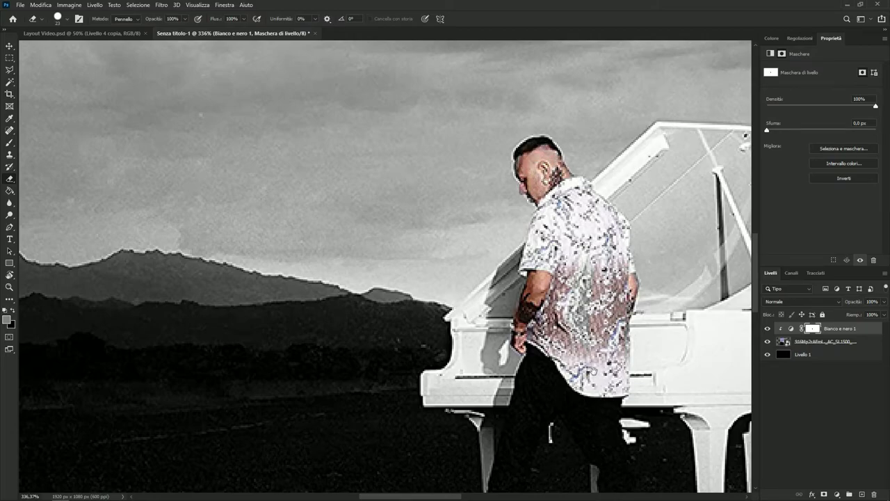
Step: Erase the mask over both of the man's shoes with an 11 px brush to restore their colour
left_click_drag(596, 382, 495, 115)
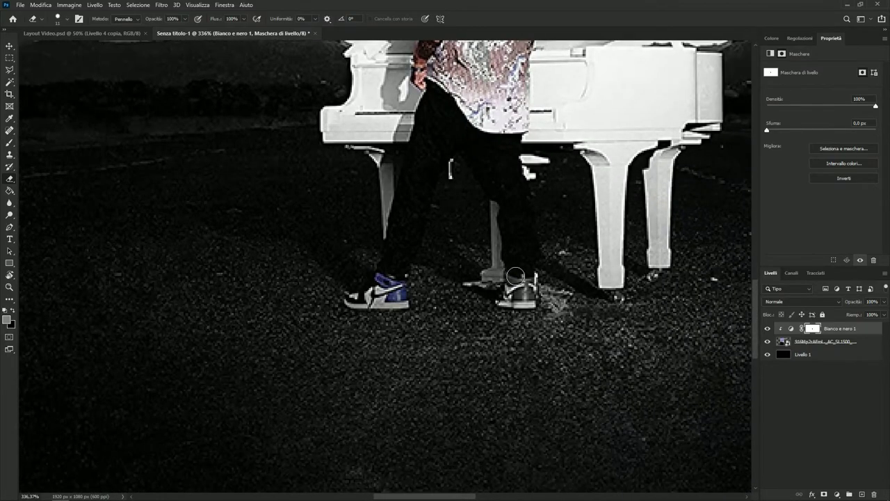
mouse_move(516, 276)
left_mouse_down()
mouse_move(508, 301)
mouse_move(526, 297)
mouse_move(524, 276)
left_mouse_up()
scroll(525, 276, "down", 10)
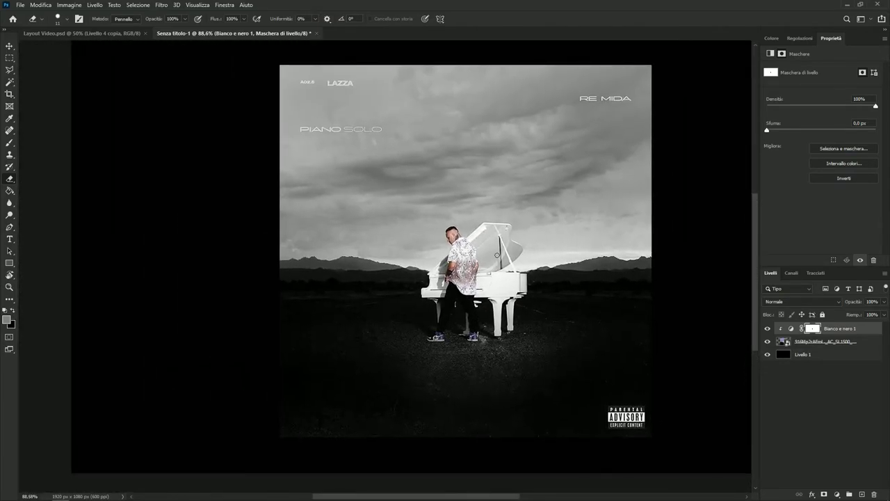
Step: Erase the mask along the horizon sky on both sides of the piano with a larger soft brush to reveal the sunset colours
right_click(442, 242, "alt")
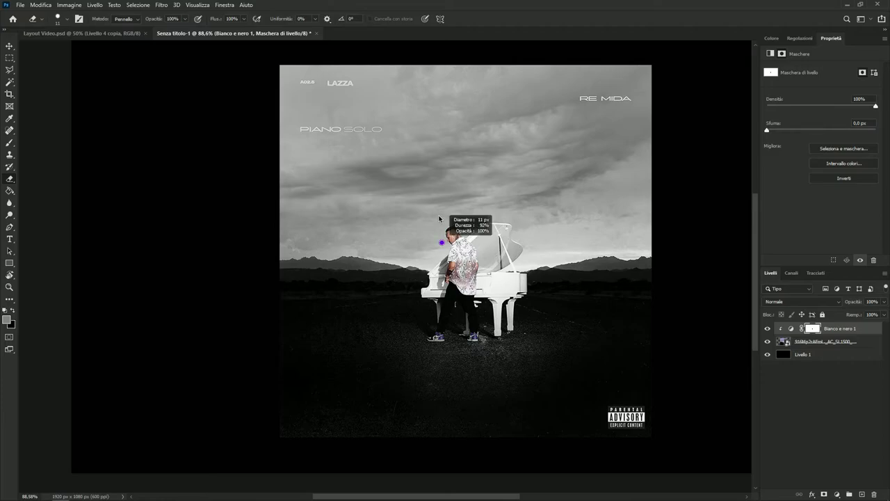
mouse_move(453, 308)
left_mouse_down()
mouse_move(448, 421)
mouse_move(545, 397)
mouse_move(555, 151)
mouse_move(490, 172)
left_mouse_up()
left_click_drag(518, 256, 715, 253)
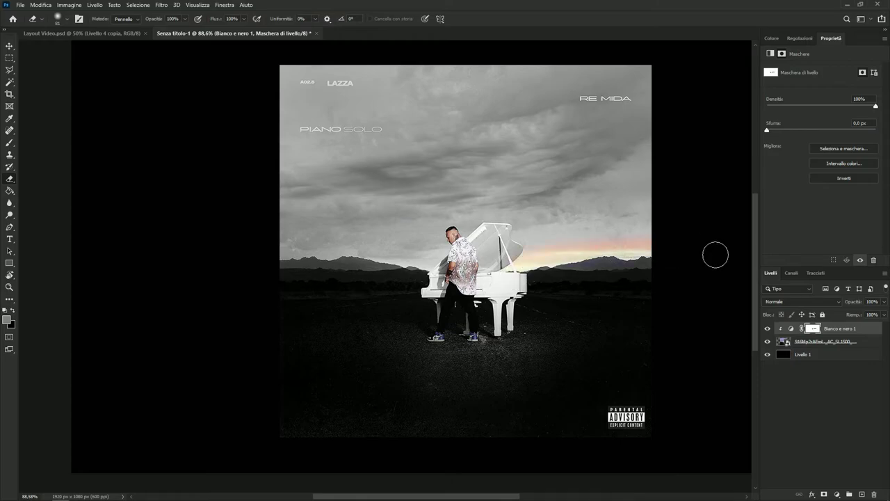
mouse_move(563, 259)
left_mouse_down()
mouse_move(526, 246)
mouse_move(424, 266)
mouse_move(391, 252)
mouse_move(287, 247)
mouse_move(469, 259)
mouse_move(637, 249)
left_mouse_up()
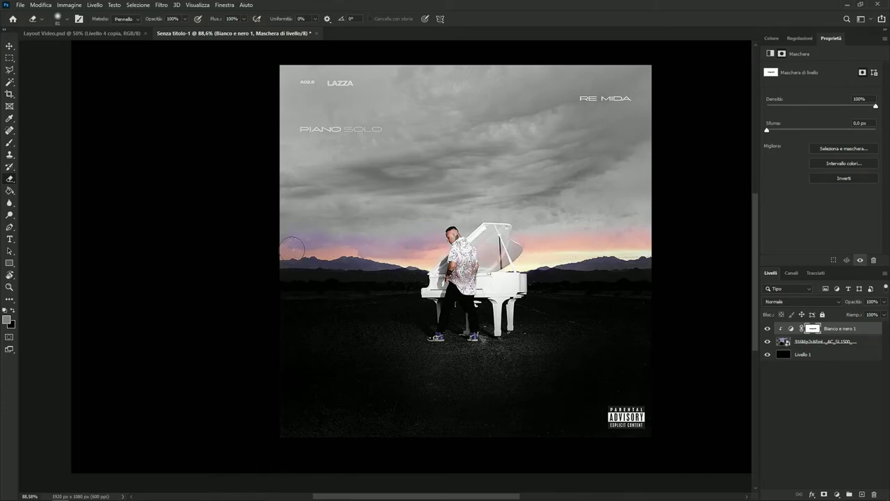
scroll(296, 249, "down", 5)
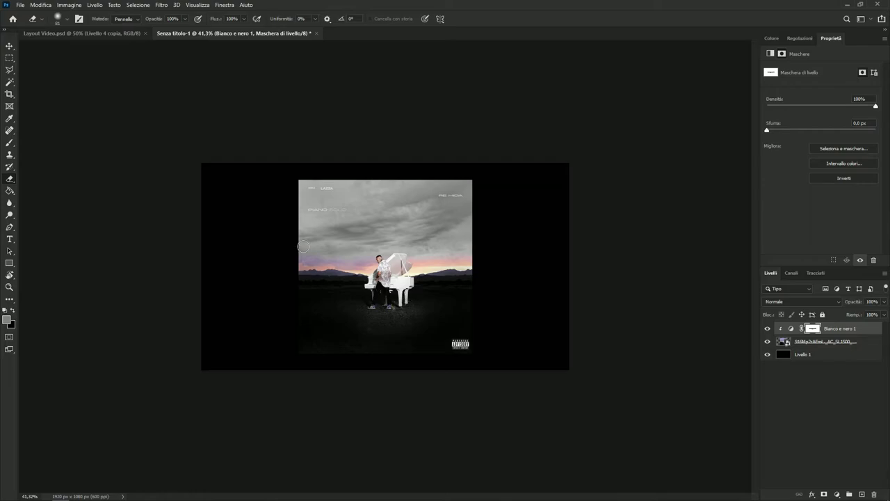
scroll(381, 286, "up", 5)
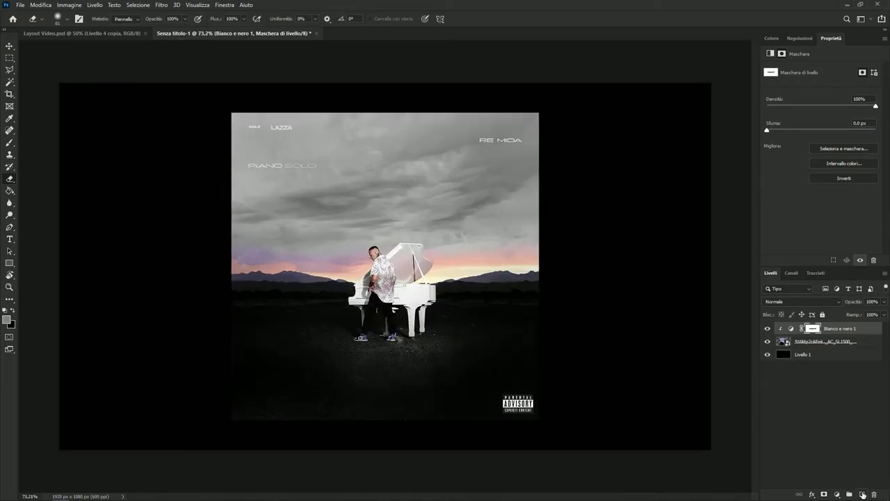
Step: Add a new layer above the Black & White adjustment layer and choose the Lasso tool
left_click(862, 495)
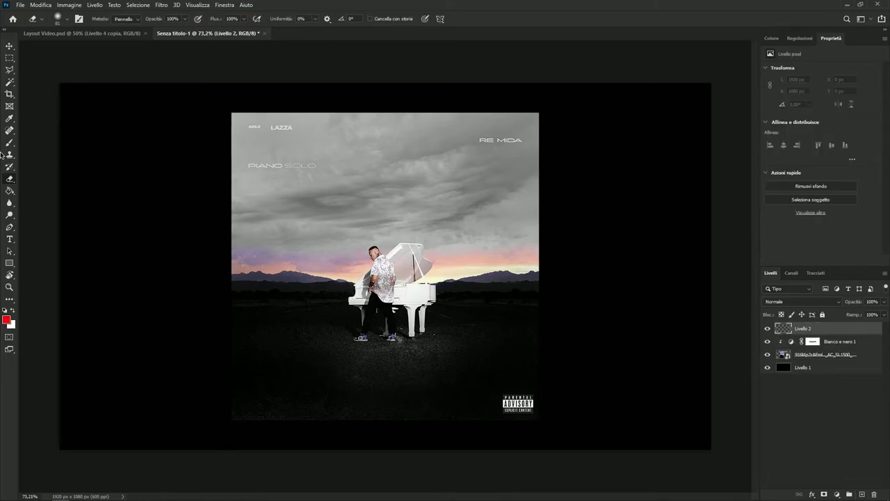
left_click(9, 58)
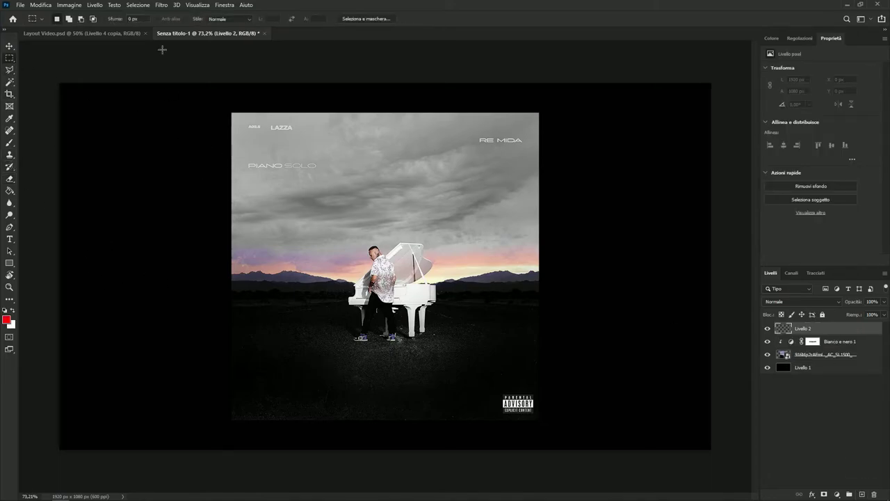
right_click(9, 70)
left_click(49, 70)
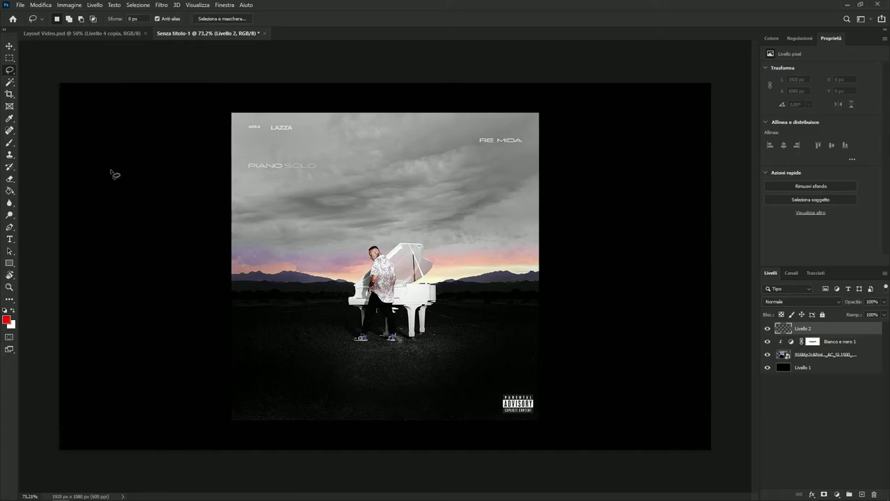
key("ctrl+minus")
key("ctrl+minus")
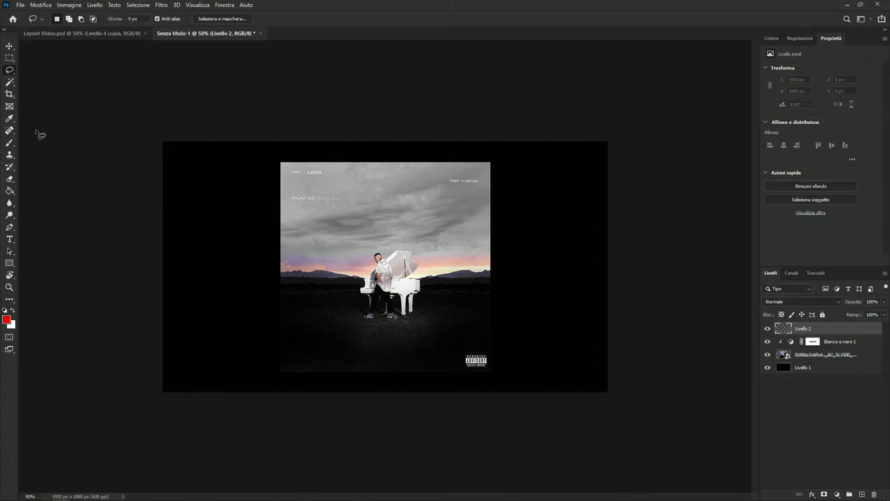
Step: Save the cover to the Desktop as a maximum-quality JPEG named ENFDef and open the exported image
left_click(20, 5)
left_click(61, 119)
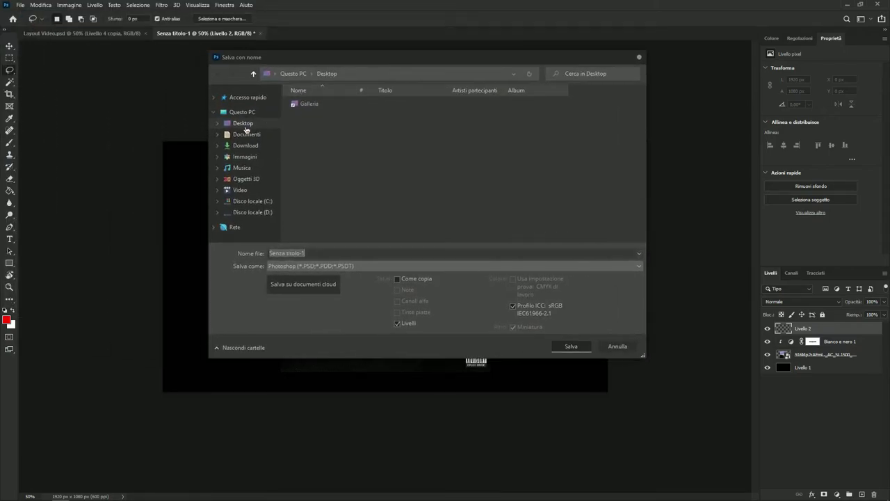
type("ENFDef")
left_click(292, 267)
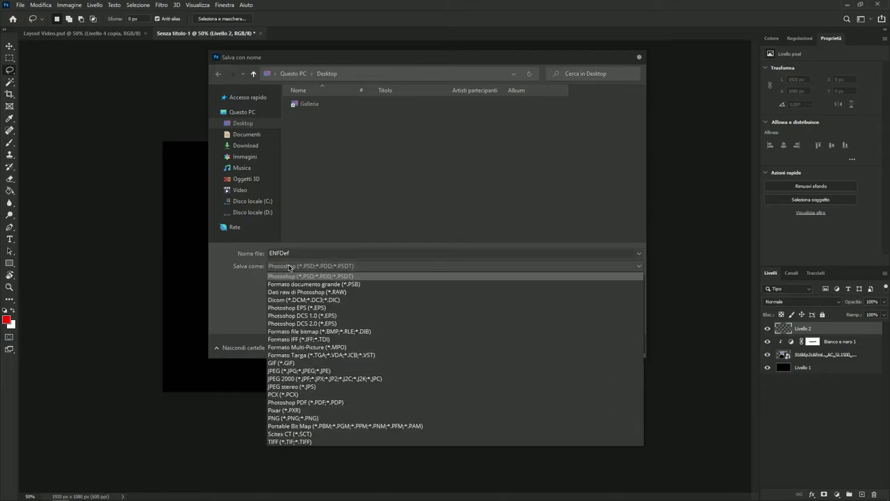
left_click(290, 373)
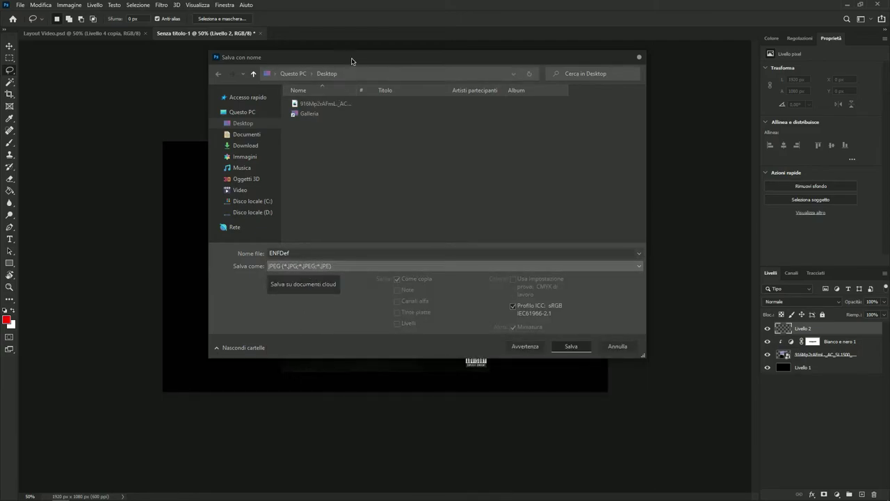
left_click_drag(352, 61, 338, 63)
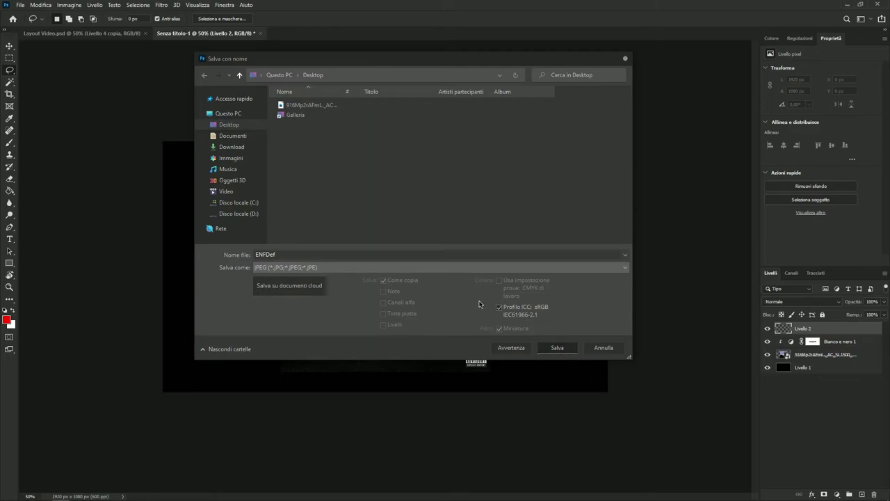
left_click(557, 347)
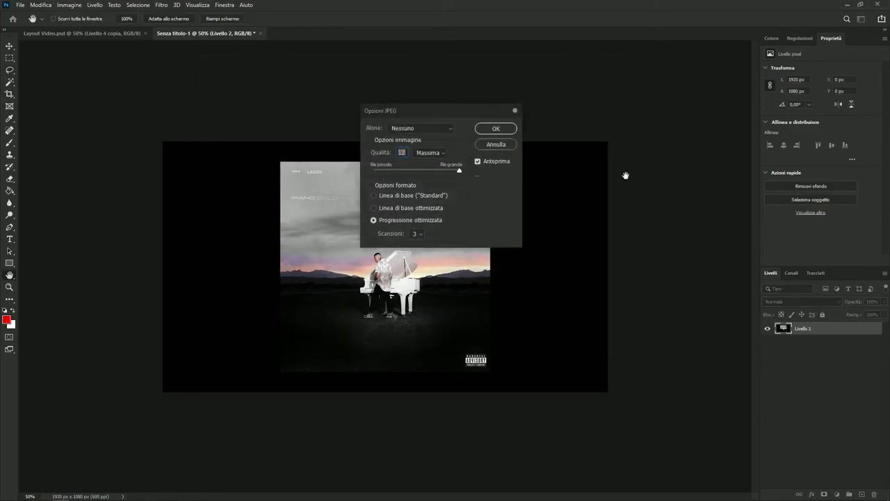
left_click(492, 130)
double_click(372, 8)
double_click(17, 9)
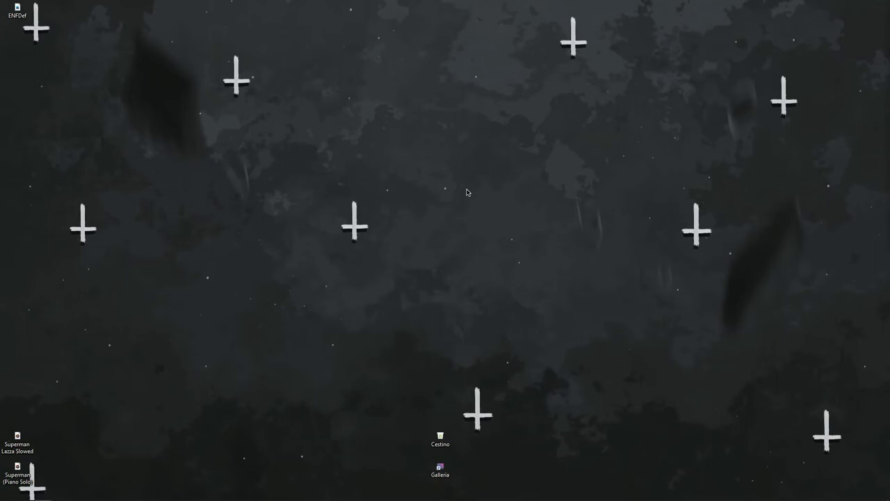
Step: Launch Filmora 9 and move the ENFDef image beside the Superman audio files on the desktop
key("super")
type("fi")
key("Return")
left_click_drag(27, 14, 56, 453)
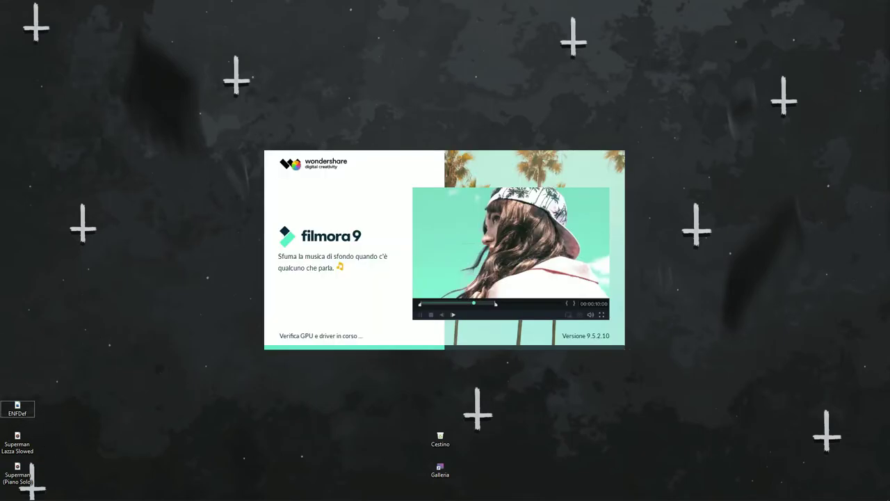
left_click_drag(207, 116, 693, 389)
left_click_drag(630, 355, 260, 148)
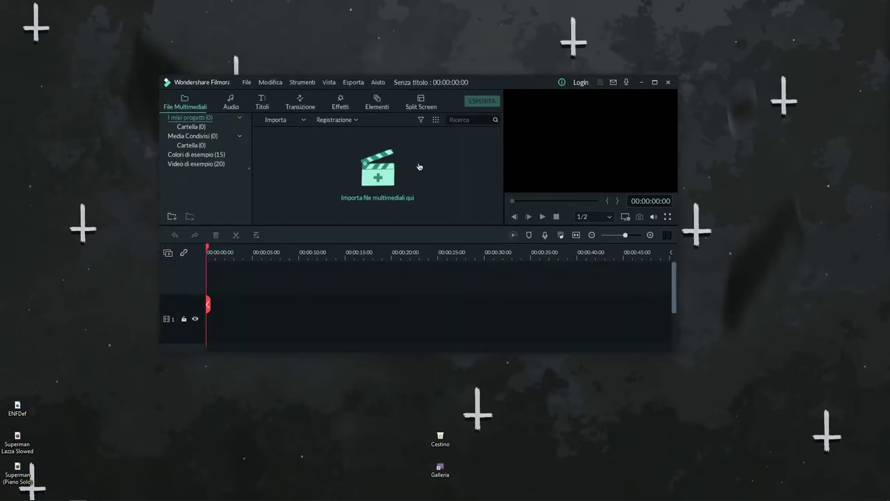
Step: Import ENFDef and Superman Lazza Slowed into the Filmora media library and maximize the editor window
left_click(47, 444)
left_click_drag(49, 454, 15, 399)
left_click_drag(17, 409, 327, 159)
left_click(655, 82)
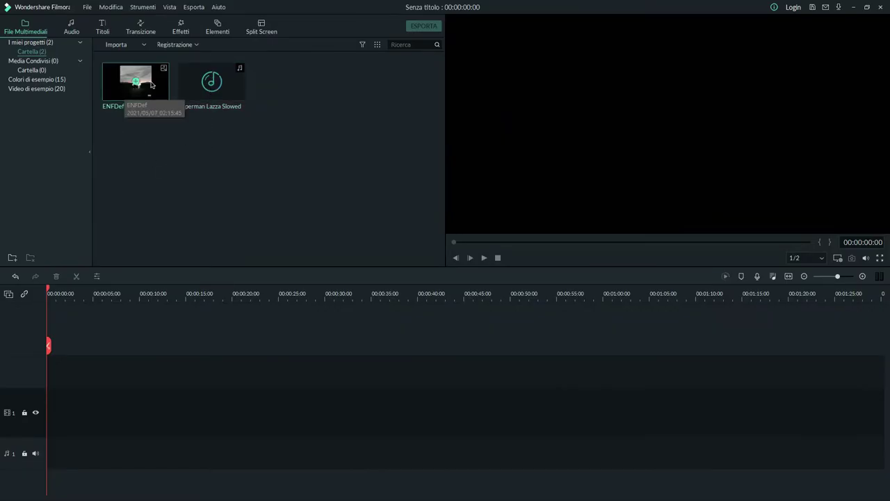
Step: Place Superman Lazza Slowed on audio track 1 and stretch the ENFDef image above it on video track 1 for the song's full length
left_click_drag(237, 84, 49, 457)
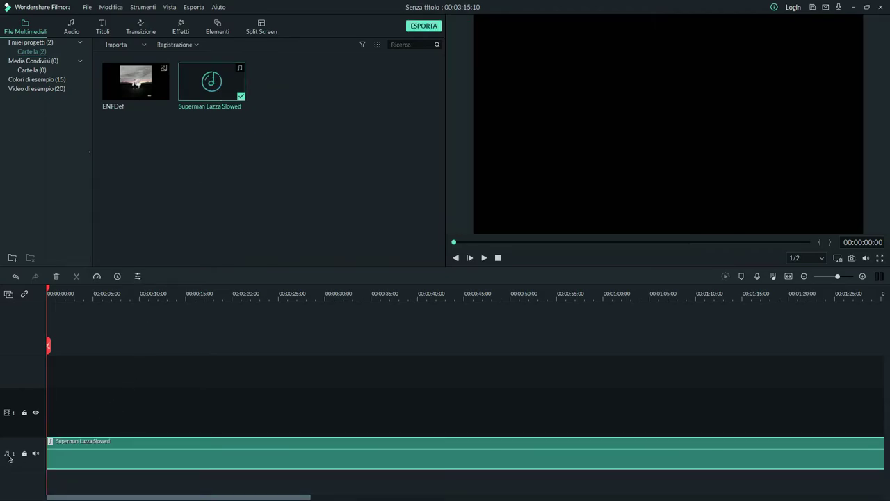
left_click(789, 277)
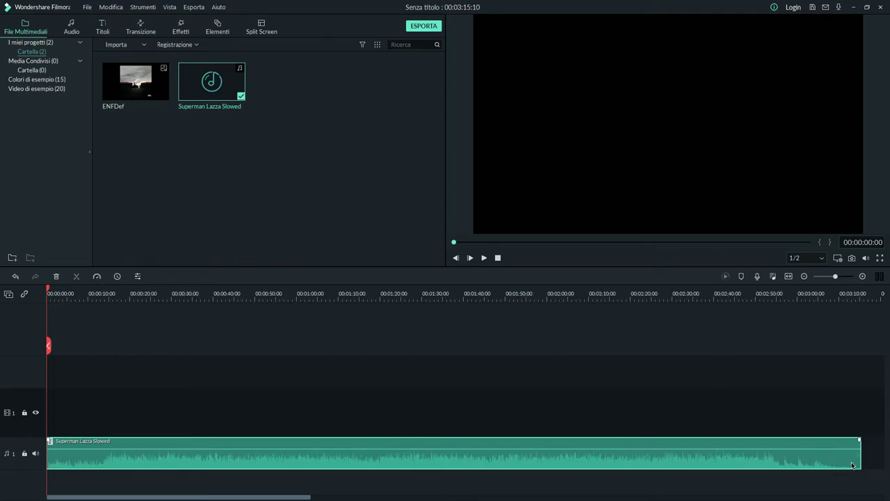
left_click_drag(136, 82, 862, 401)
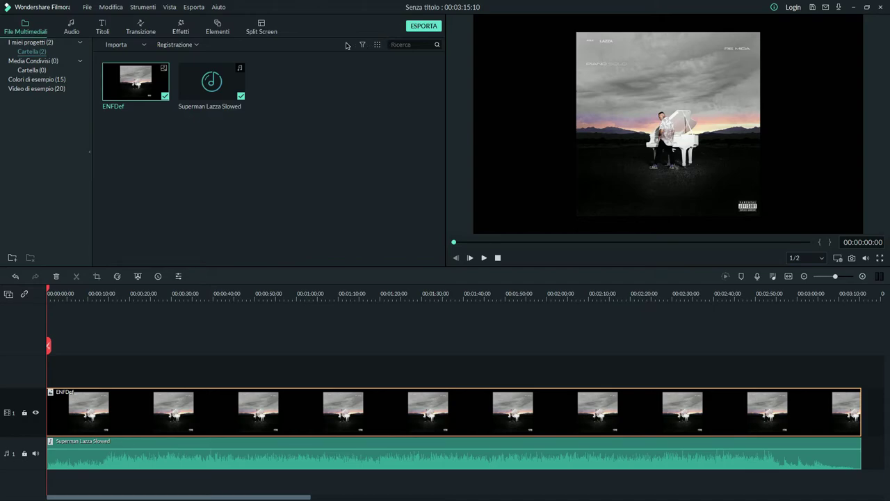
Step: Add a Dissolvenza transition at both the start and the end of the ENFDef clip and lengthen both transitions
left_click(182, 27)
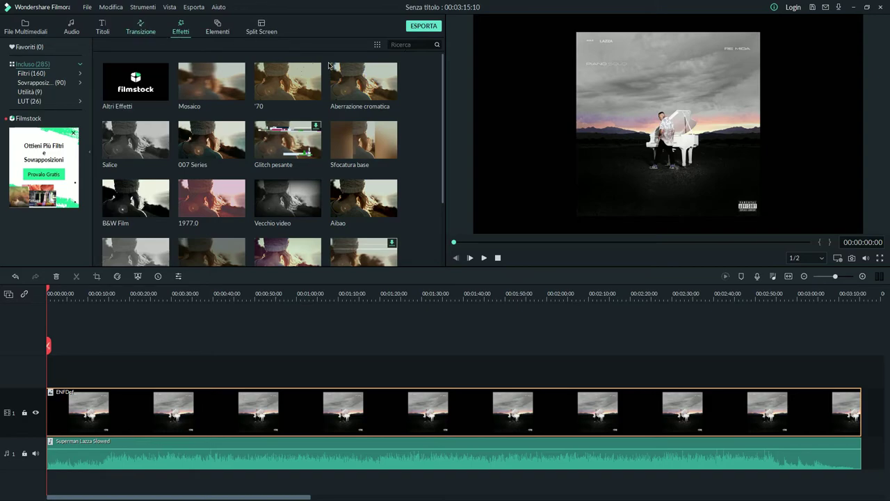
left_click(141, 28)
mouse_move(288, 81)
left_mouse_down()
mouse_move(61, 407)
mouse_move(227, 144)
mouse_move(286, 84)
left_mouse_up()
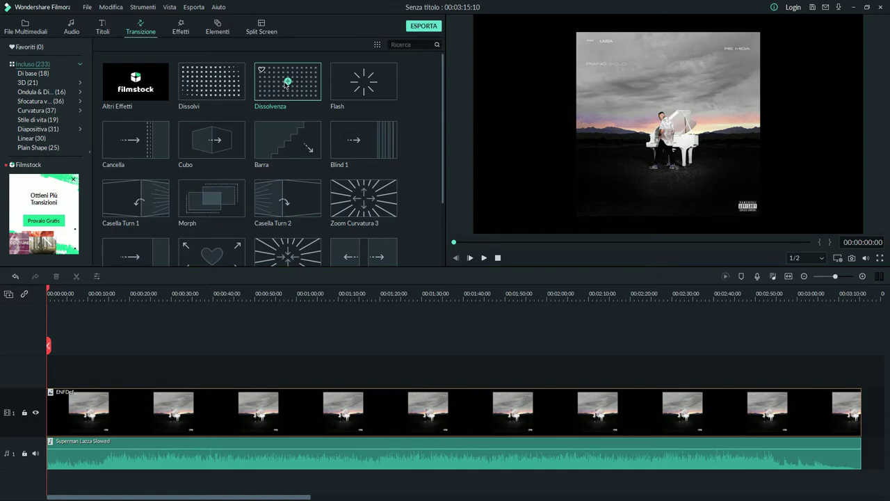
left_click_drag(263, 80, 55, 412)
mouse_move(281, 98)
left_mouse_down()
mouse_move(887, 469)
mouse_move(857, 412)
left_mouse_up()
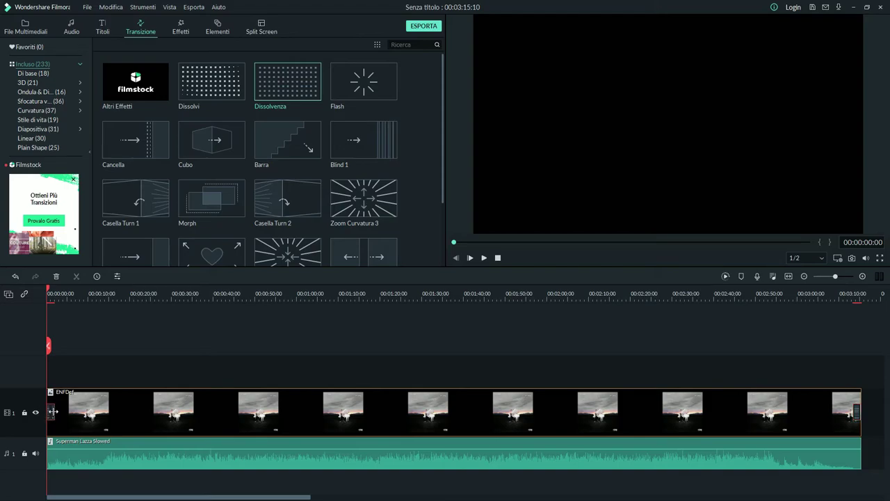
left_click(52, 411)
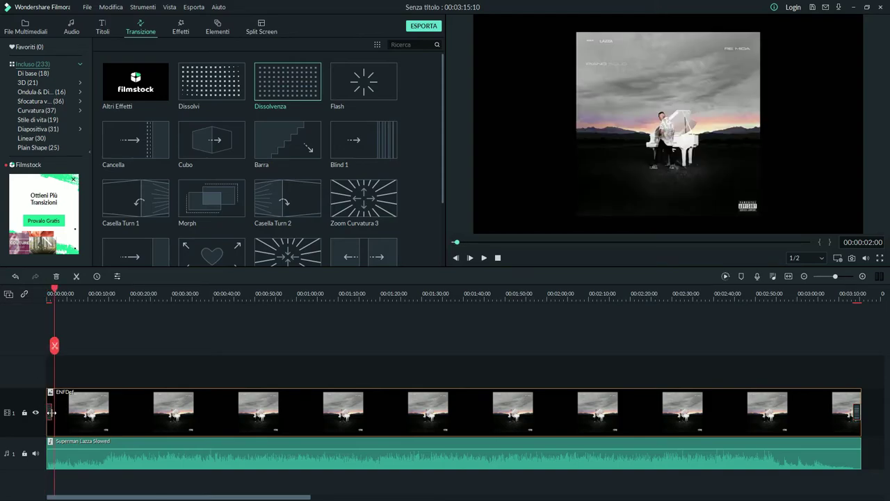
left_click(142, 379)
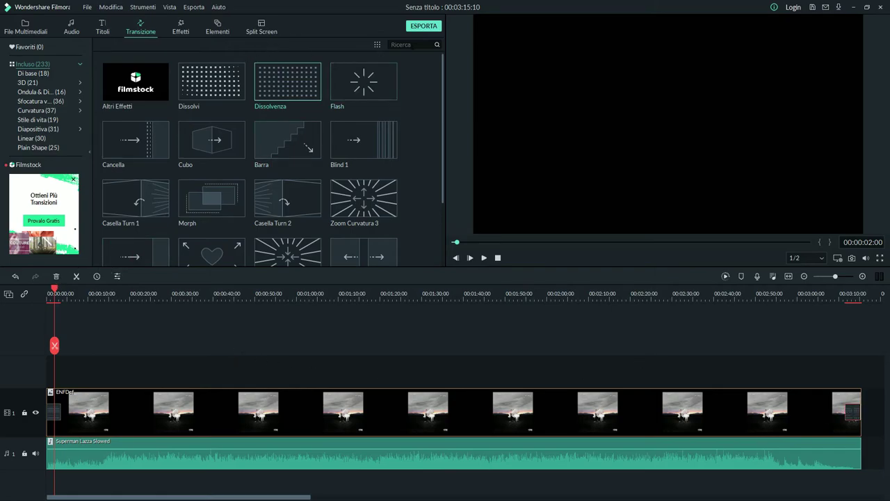
Step: Find the Mite effect, apply it on track 2 over the whole clip, and play the preview
left_click(181, 30)
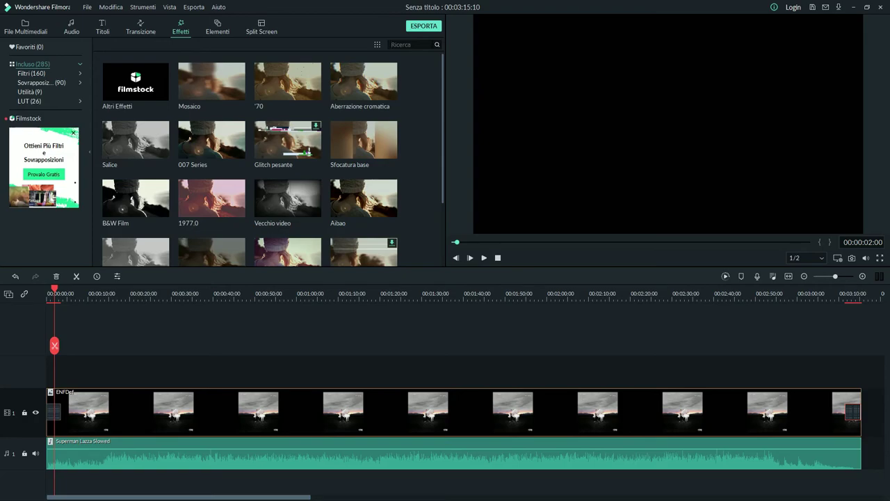
type("MITE")
left_click_drag(136, 81, 76, 369)
key("space")
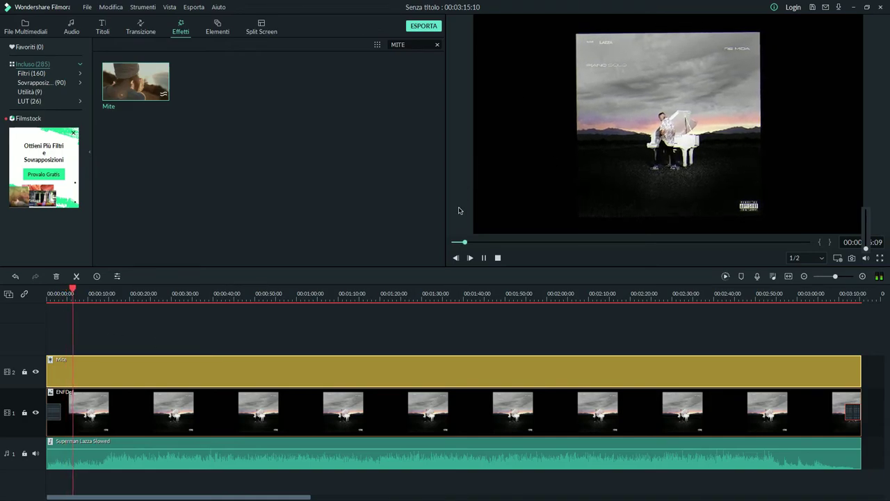
Step: Set the Mite effect's Frequenza to 3.00, Posizione X and Y to 0.01, and Posizione Z to 0.31
double_click(172, 369)
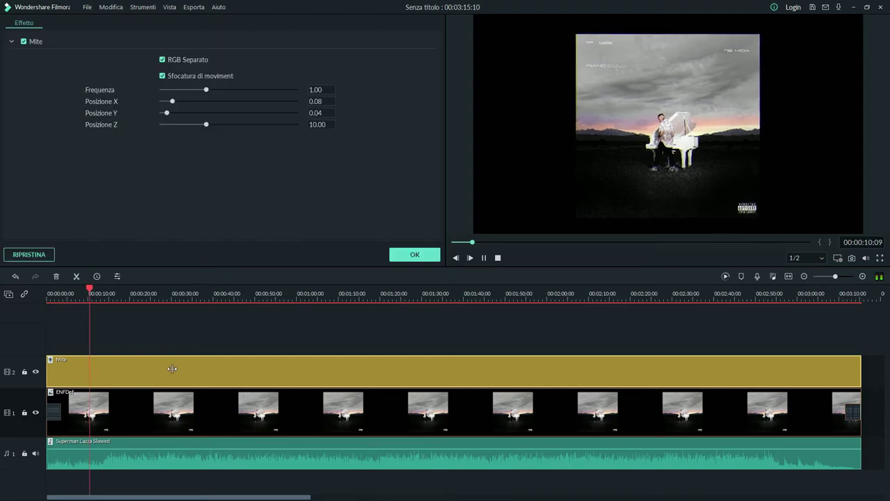
left_click_drag(206, 90, 296, 90)
left_click(162, 104)
left_click(162, 115)
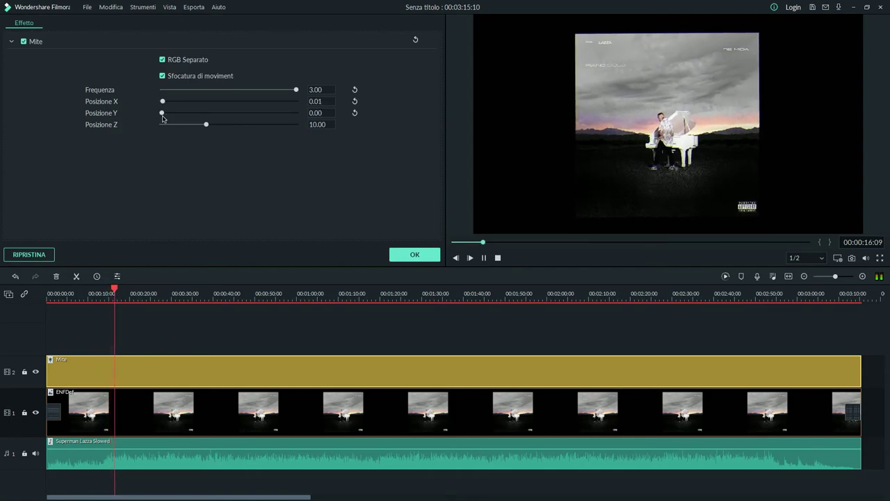
left_click(162, 124)
left_click_drag(162, 126, 164, 127)
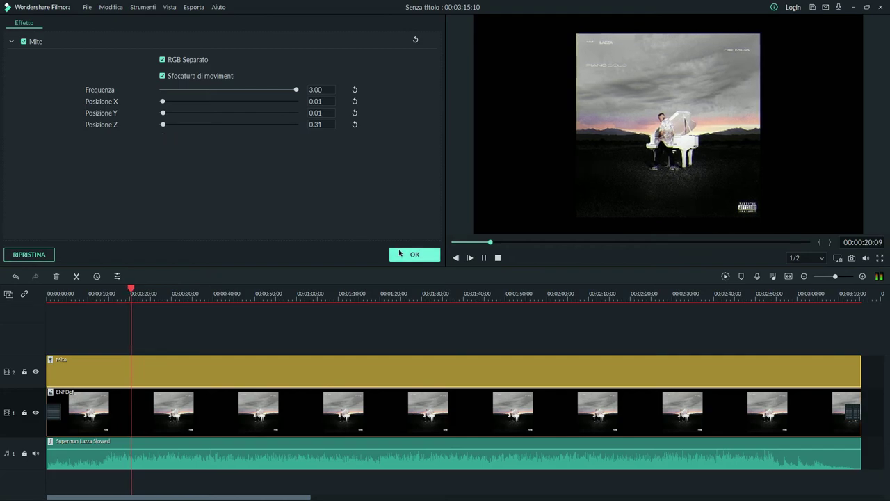
left_click(414, 254)
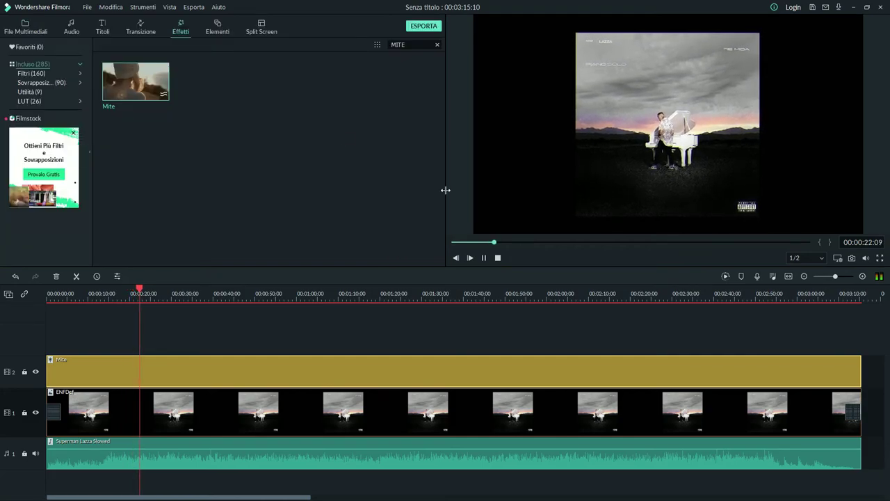
Step: Find the Film 5 effect and place it on track 3 above Mite for the full video length
left_click_drag(409, 44, 279, 46)
key("BackSpace")
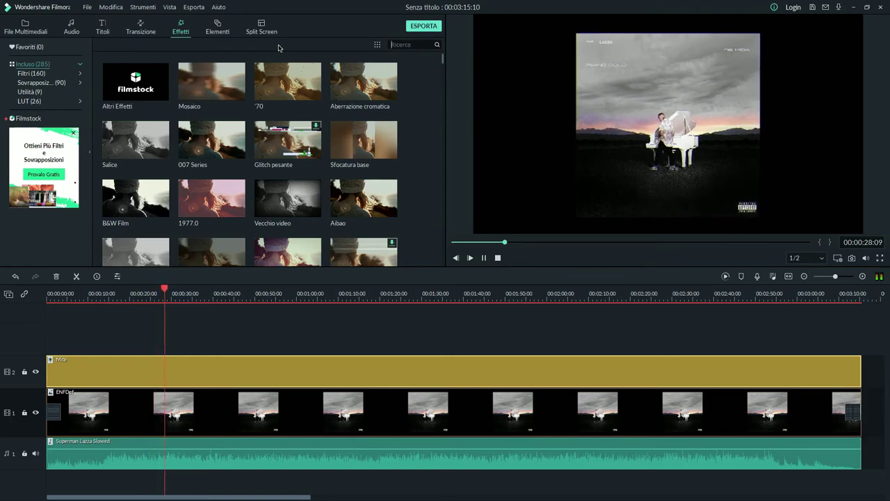
type("film 4")
key("BackSpace")
type("5")
left_click_drag(136, 81, 862, 336)
Step: Reduce the Film 5 effect's Alfa to 44 and play the result
double_click(838, 356)
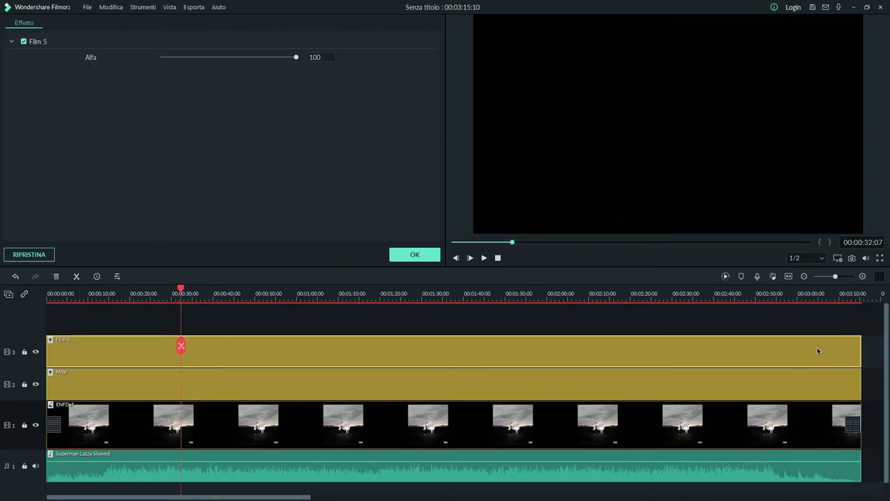
left_click(223, 57)
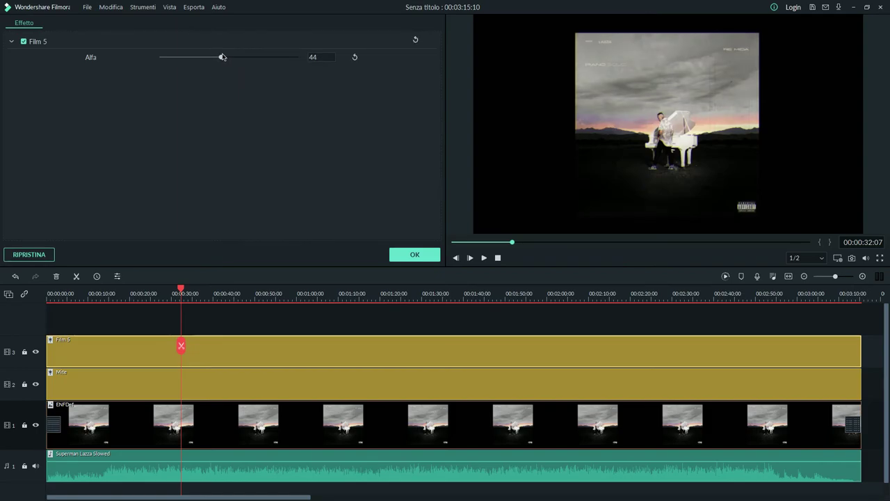
left_click(413, 254)
key("space")
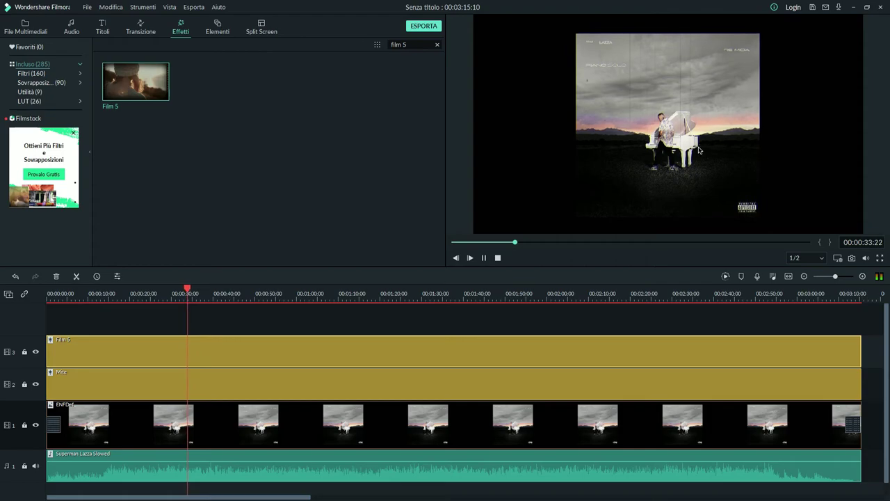
Step: Start a local MP4 export and name the video Superman Zala
left_click(430, 26)
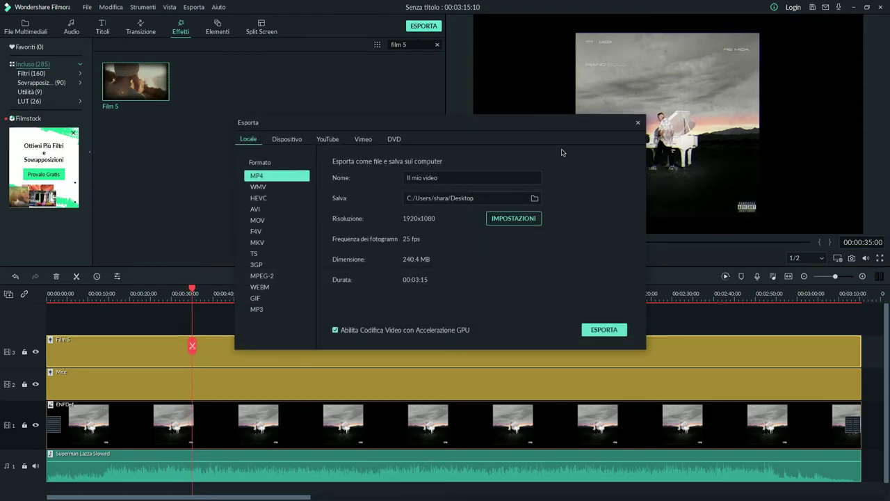
left_click_drag(457, 122, 583, 109)
left_click_drag(571, 165, 408, 165)
key("BackSpace")
type("Superma")
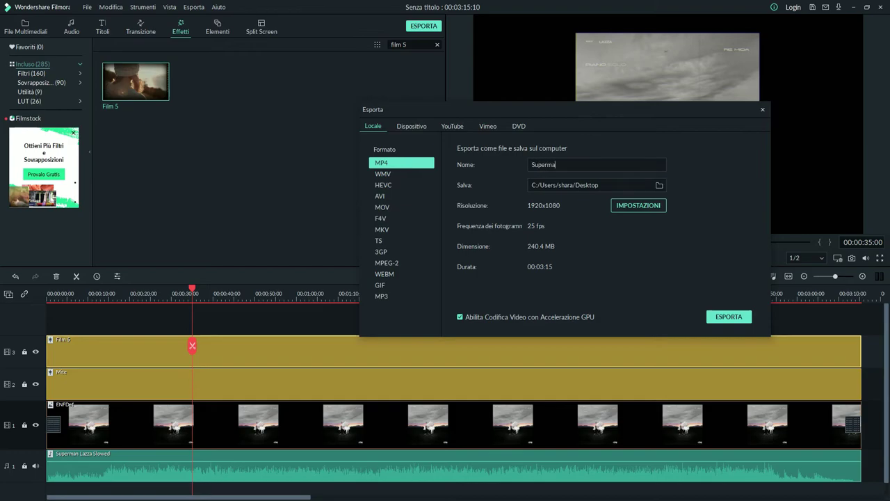
type("n Zala")
Step: In the export's video settings, select Massima quality and the H.264 video encoder
left_click(636, 208)
left_click(443, 200)
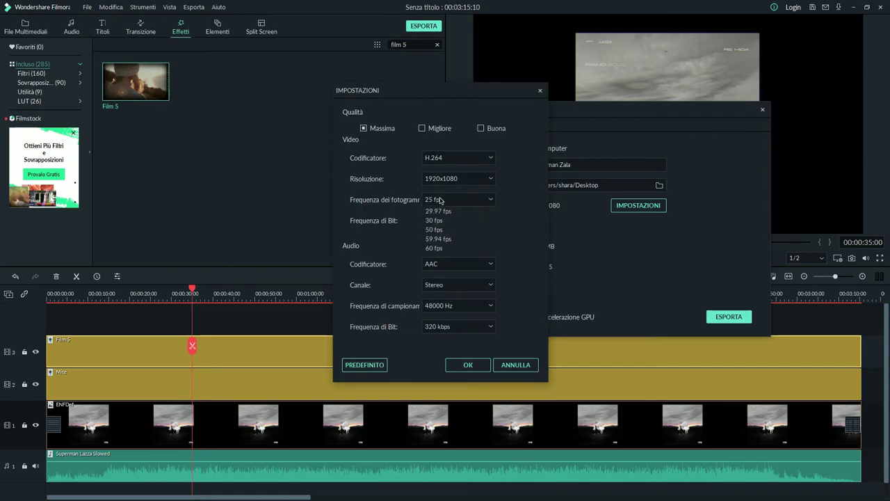
left_click(375, 130)
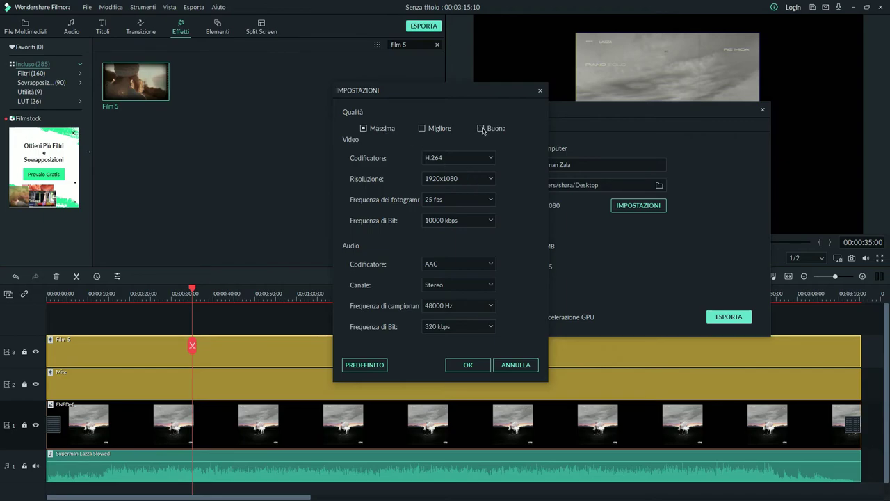
left_click(430, 128)
left_click(381, 129)
left_click(458, 162)
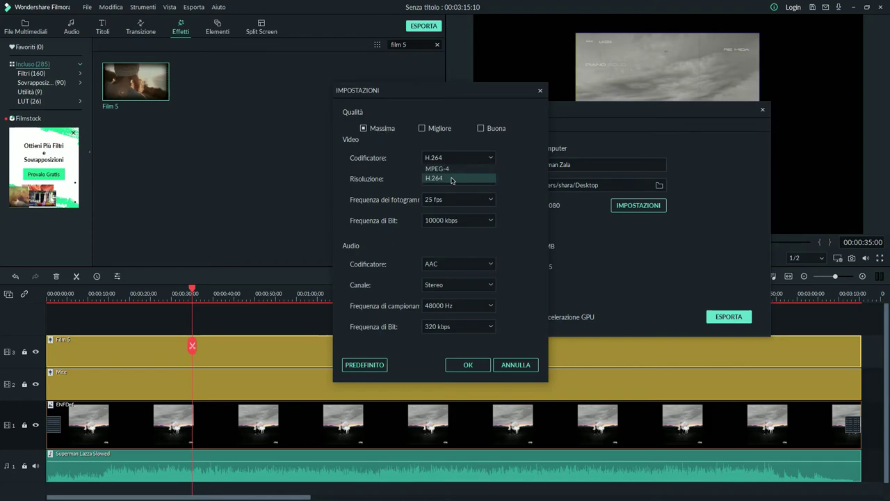
left_click(452, 179)
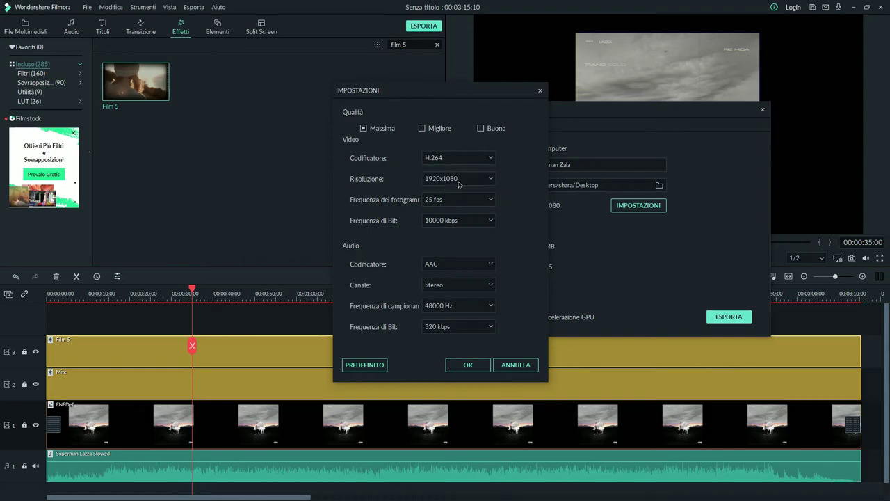
Step: Set the export to 30 fps with a 10000 kbps video and 320 kbps audio bit rate, accept the settings and start the export
left_click(444, 203)
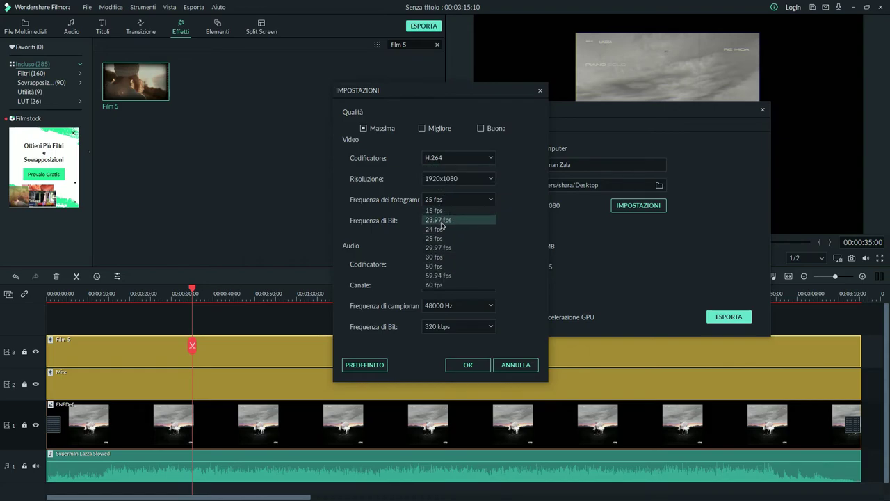
left_click(436, 257)
left_click(450, 223)
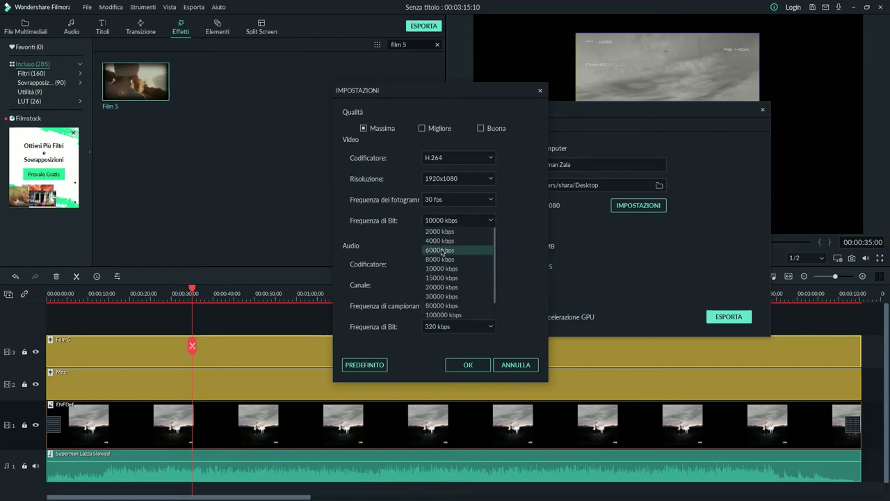
left_click(442, 270)
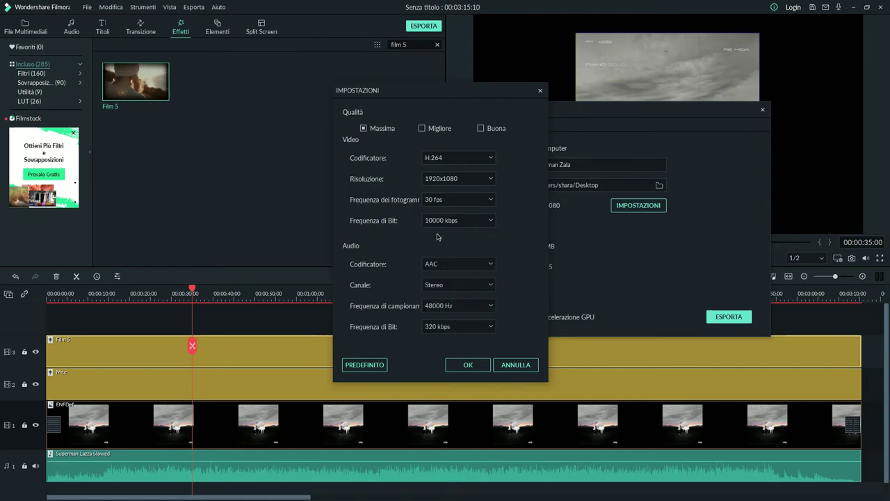
left_click(459, 327)
left_click(462, 378)
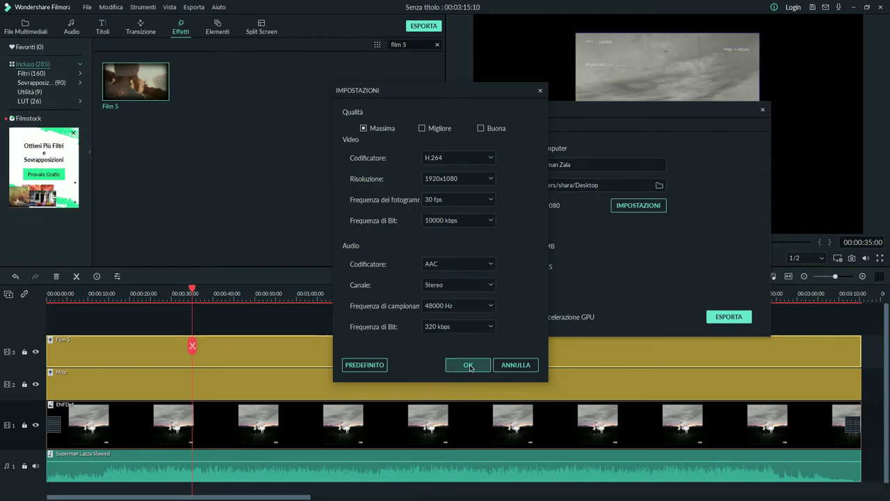
left_click(469, 365)
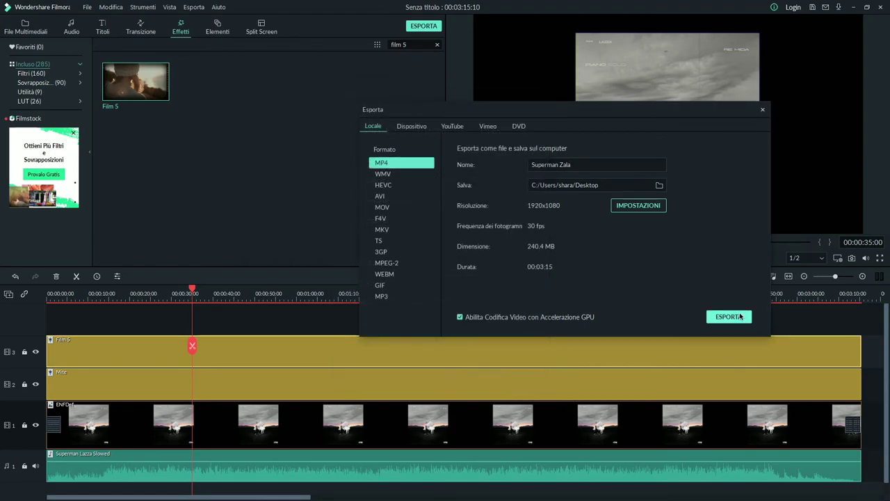
left_click(741, 317)
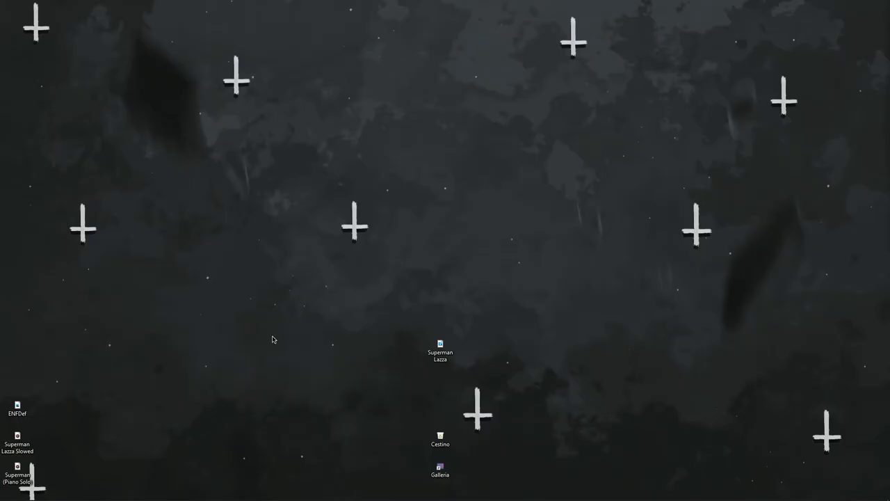
Step: Play the Superman Lazza video from the desktop at volume 4, check several points through to the ending, and close the player
double_click(439, 348)
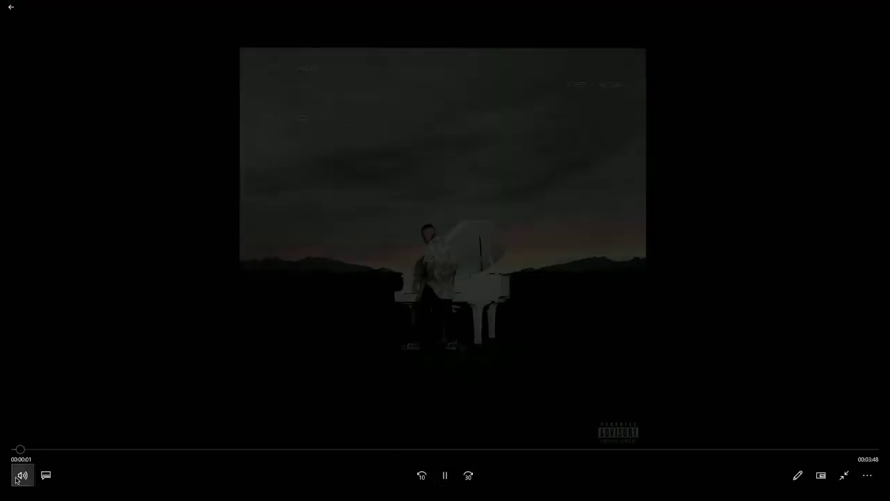
left_click(29, 478)
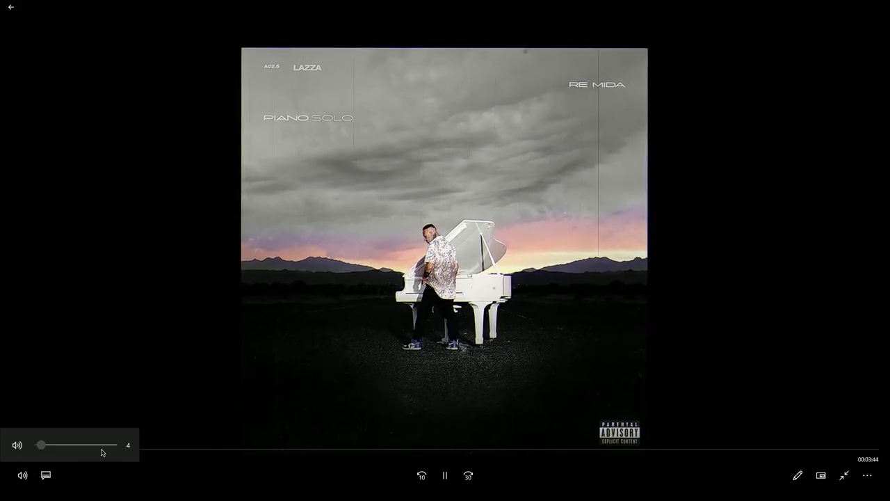
left_click(177, 450)
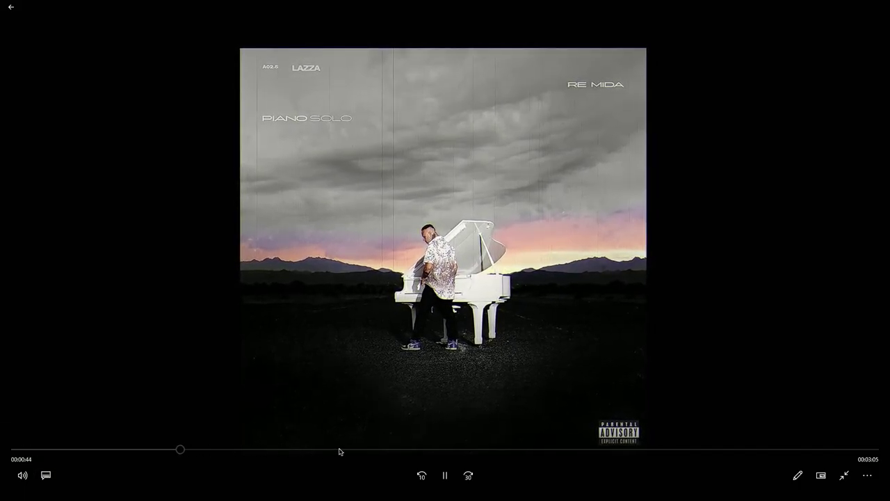
left_click(390, 450)
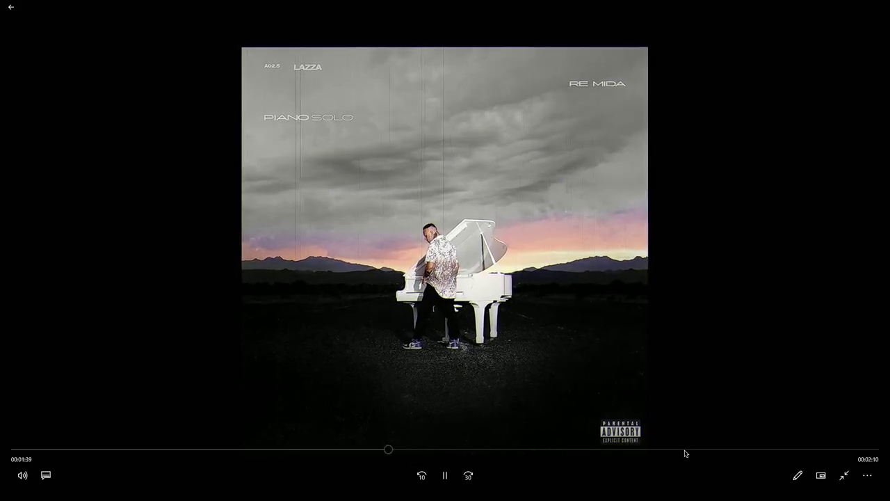
left_click(706, 451)
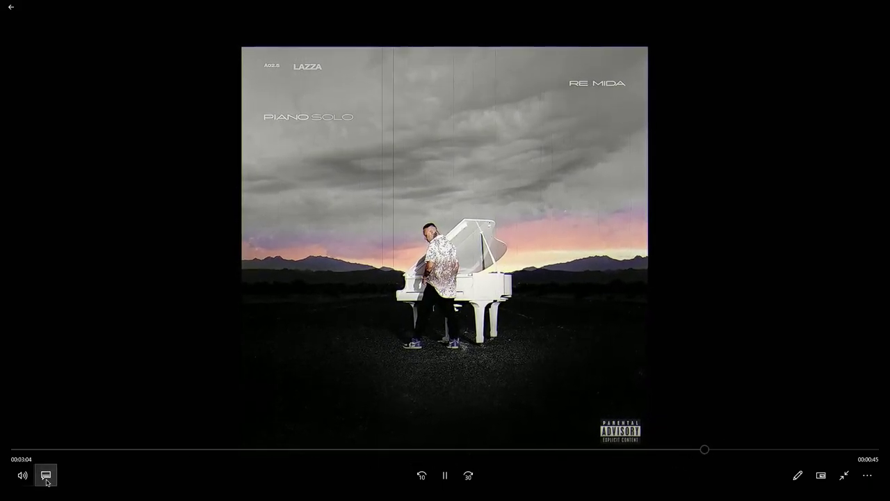
left_click(859, 451)
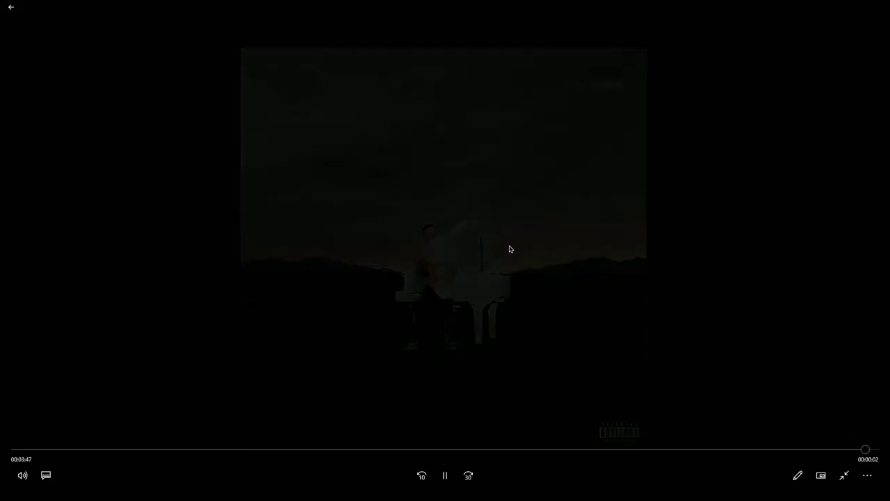
left_click(876, 8)
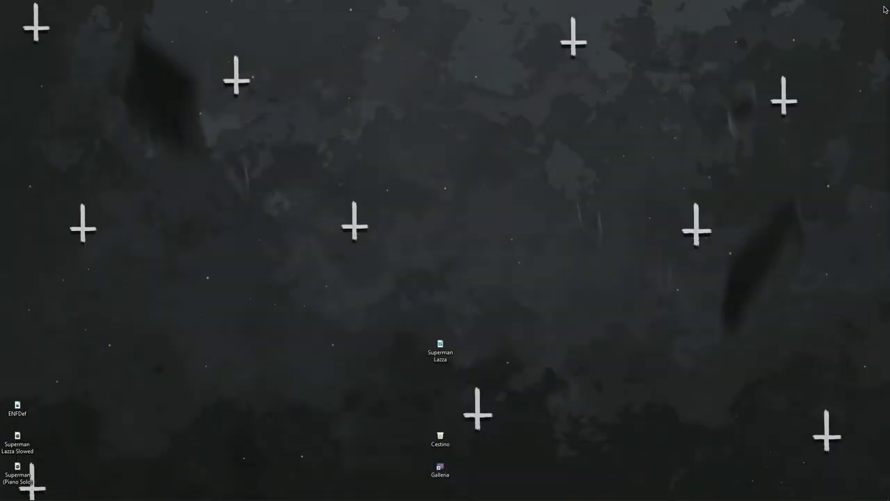